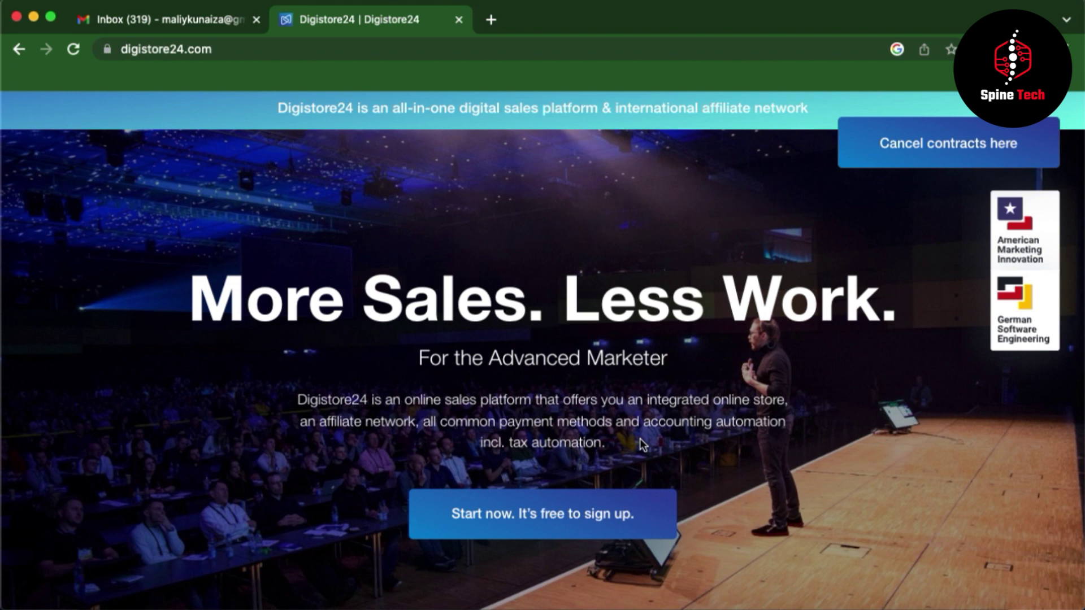
- Scroll through the Digistore24 homepage, then go to the Register now sign-up page
scroll(640, 438, "down", 3)
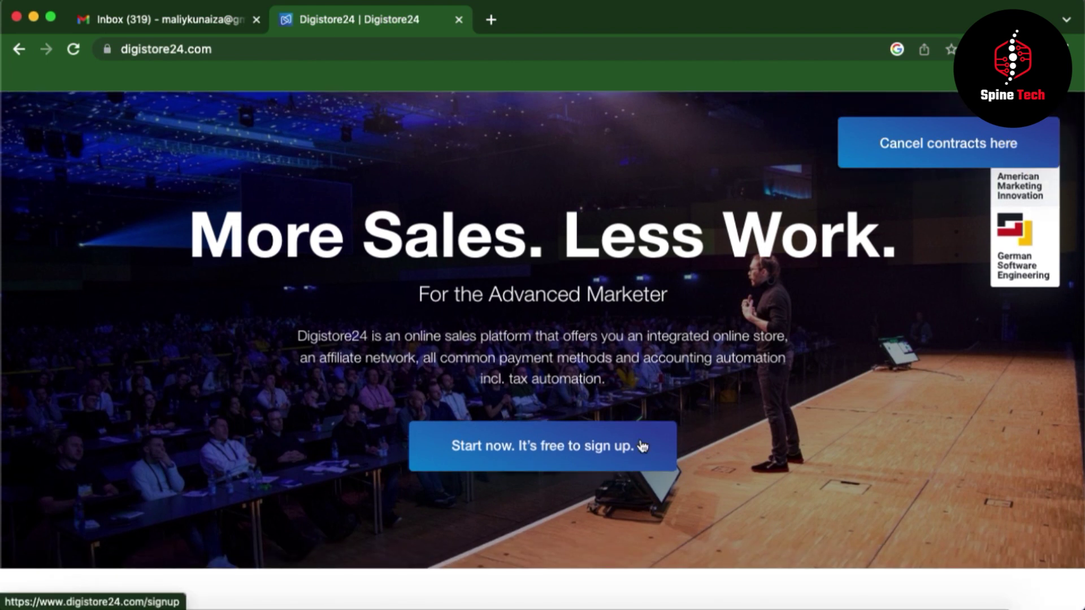
scroll(642, 446, "down", 10)
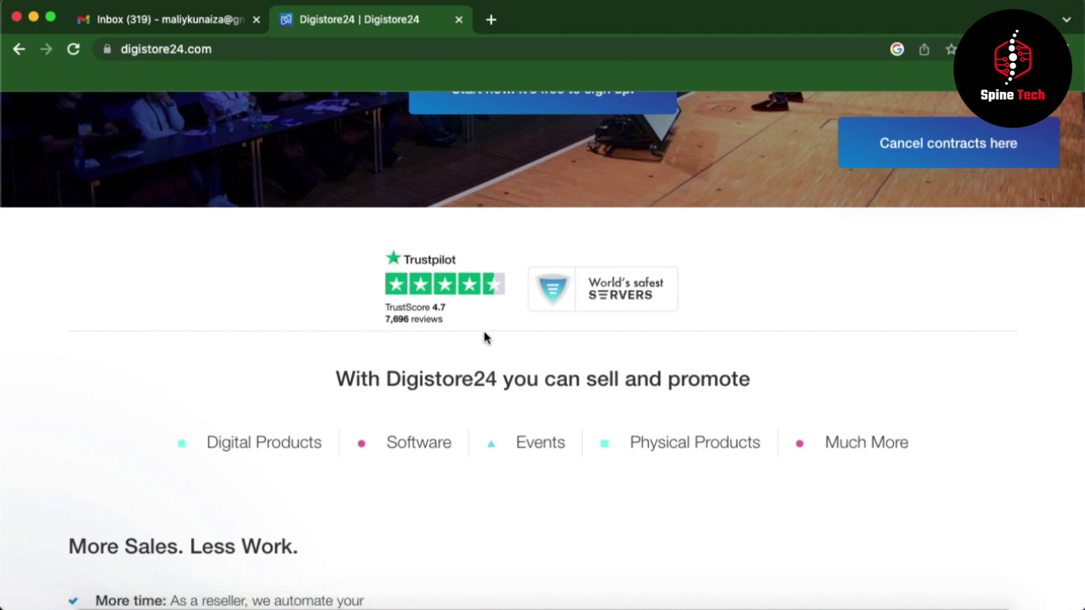
scroll(665, 415, "down", 2)
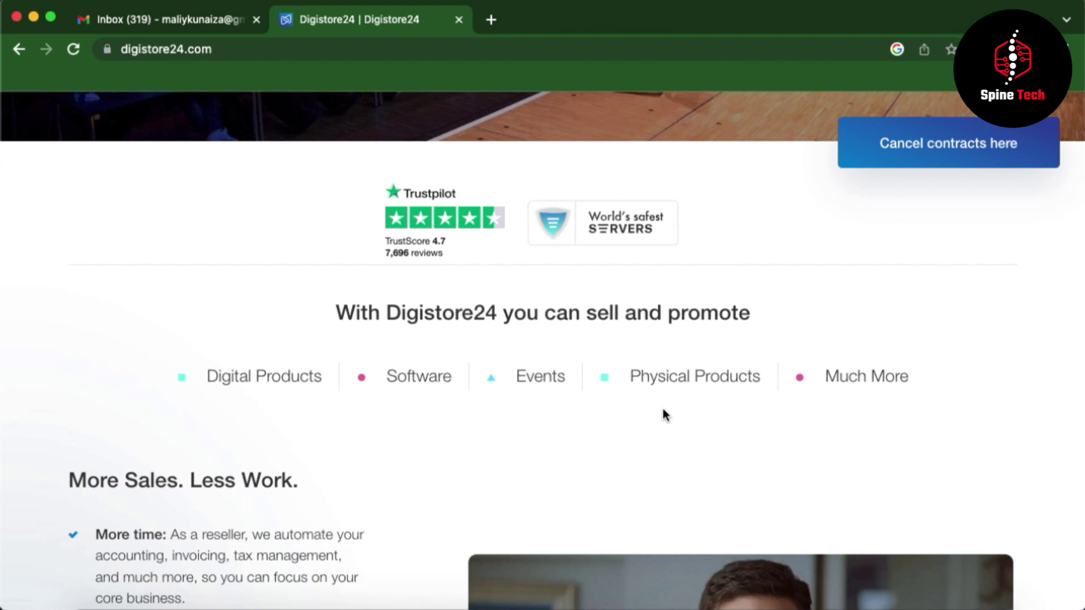
scroll(664, 416, "up", 3)
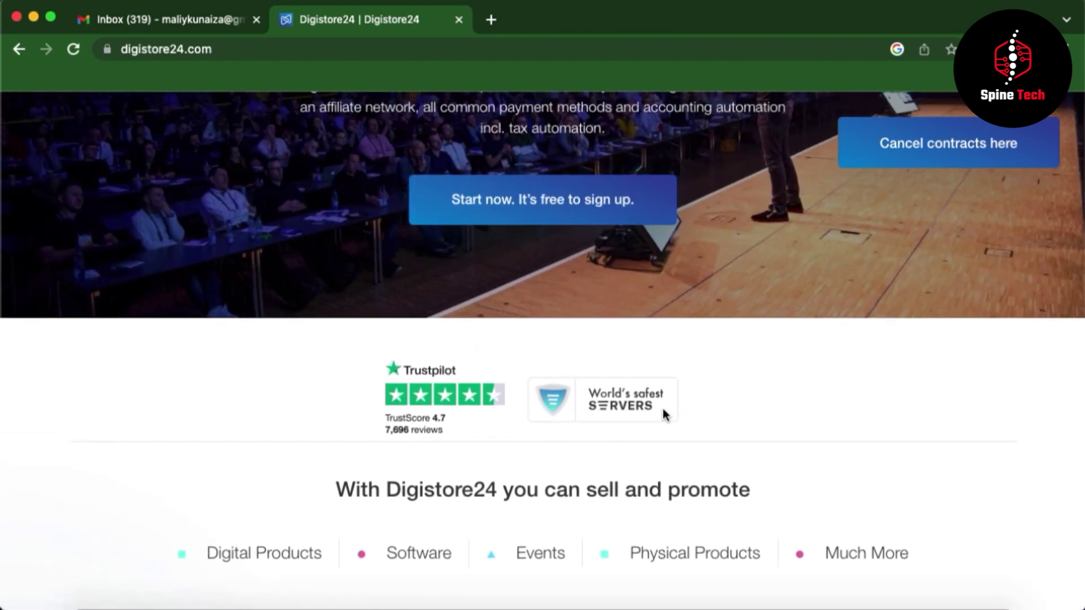
scroll(662, 406, "up", 7)
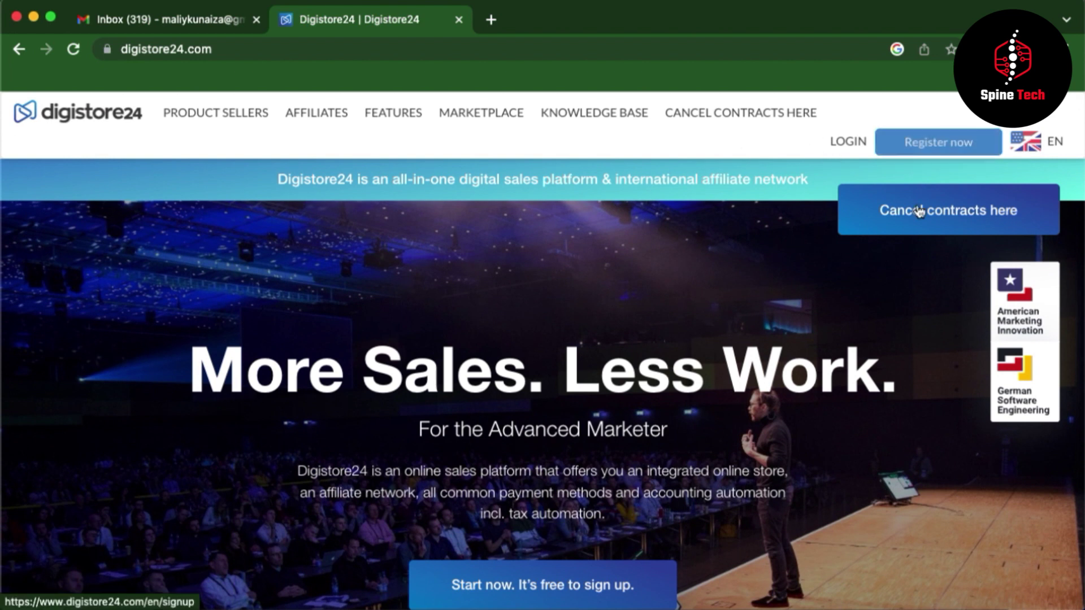
left_click(929, 145)
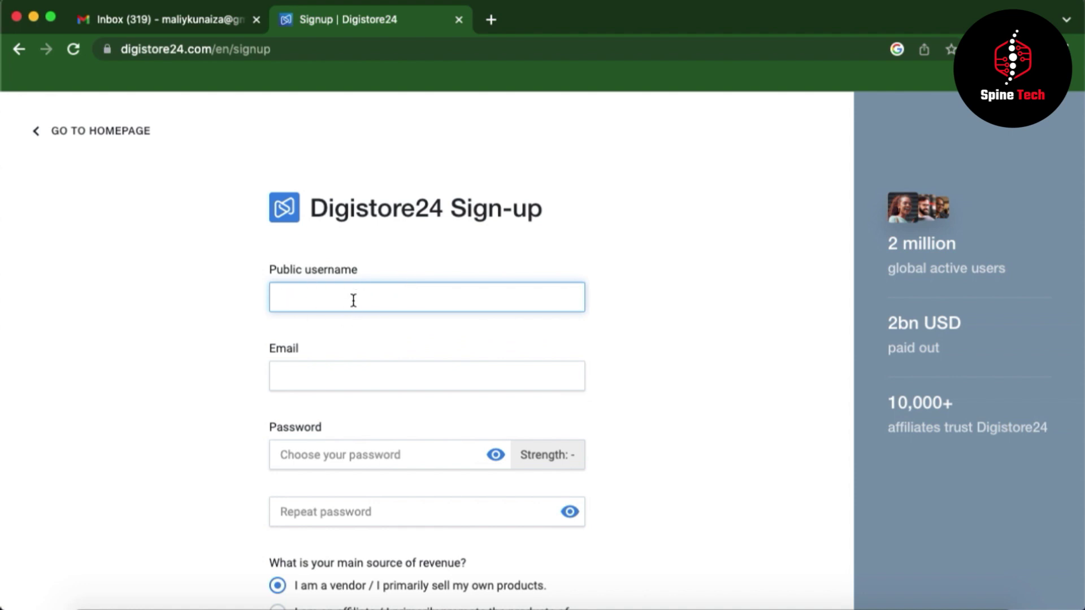
- Enter an unused username (appending 1 to the taken one), paste the email and type the password
type("Spinetech")
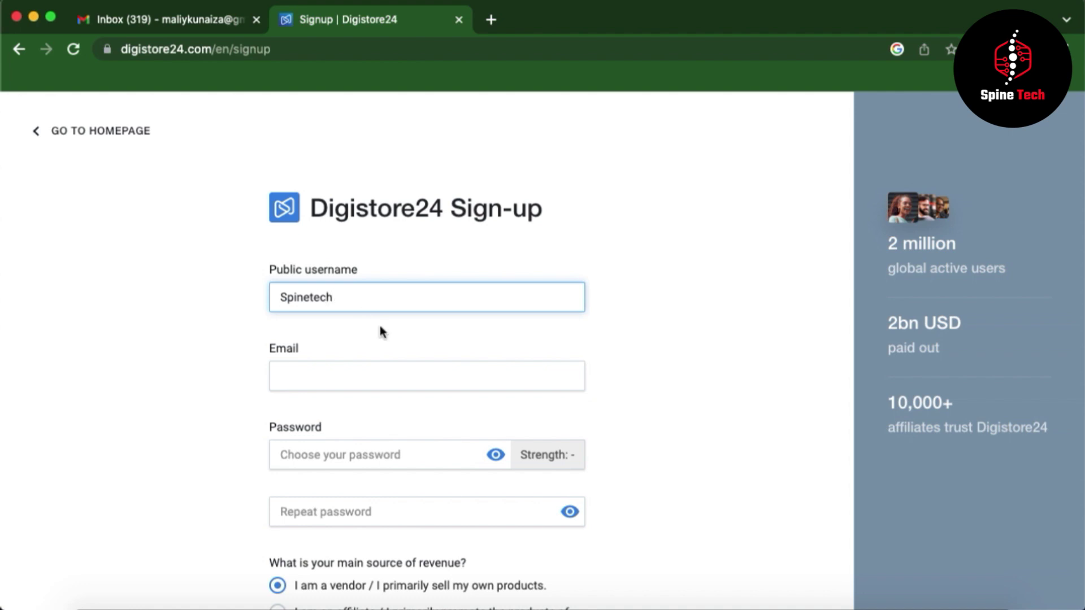
left_click(338, 383)
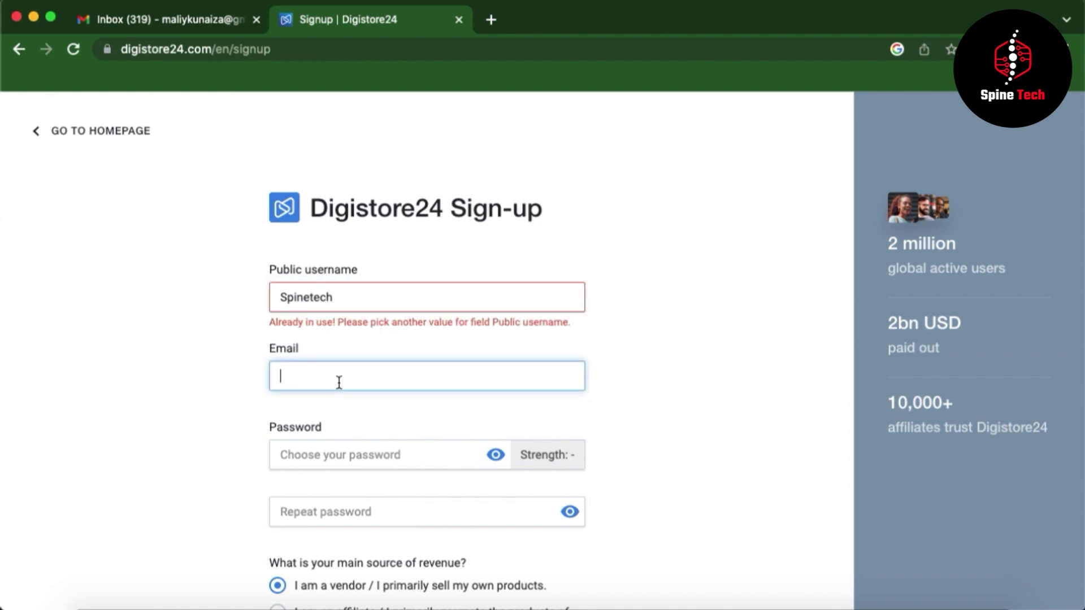
left_click(348, 298)
type("1")
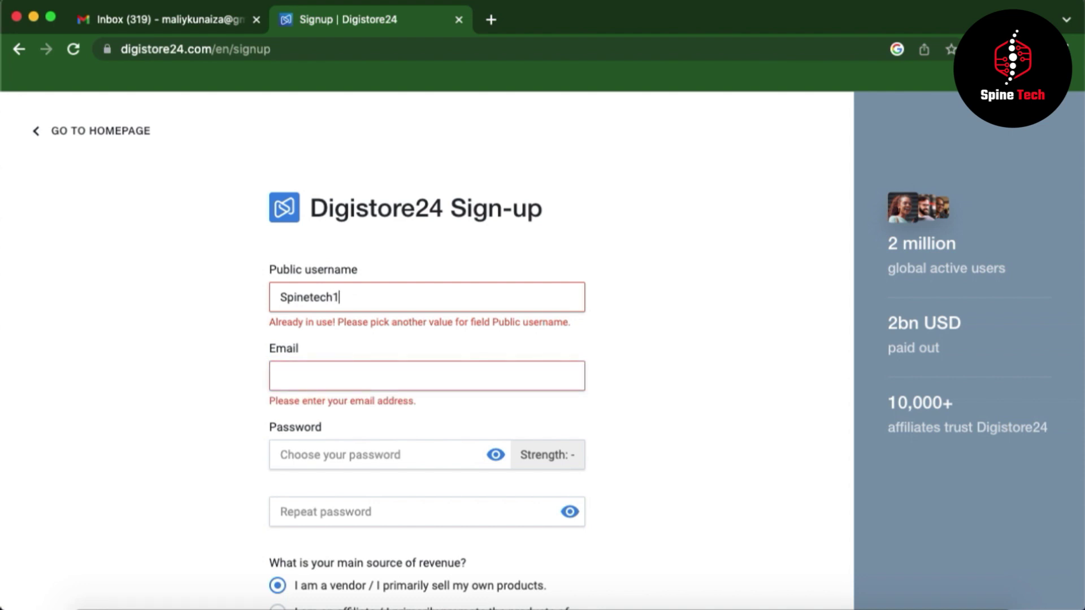
left_click(337, 376)
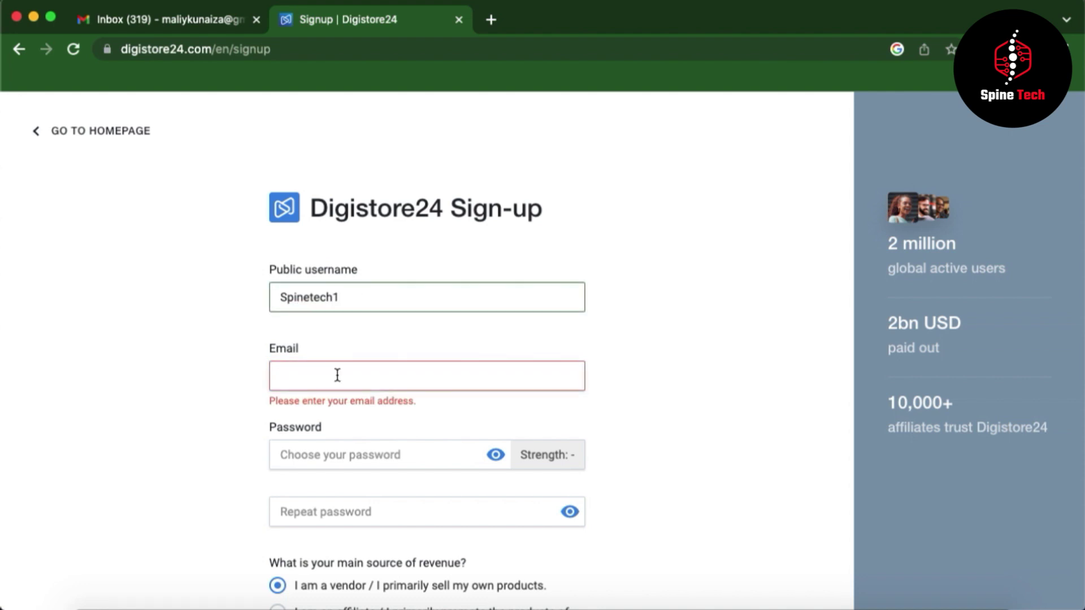
key("super+v")
left_click(295, 455)
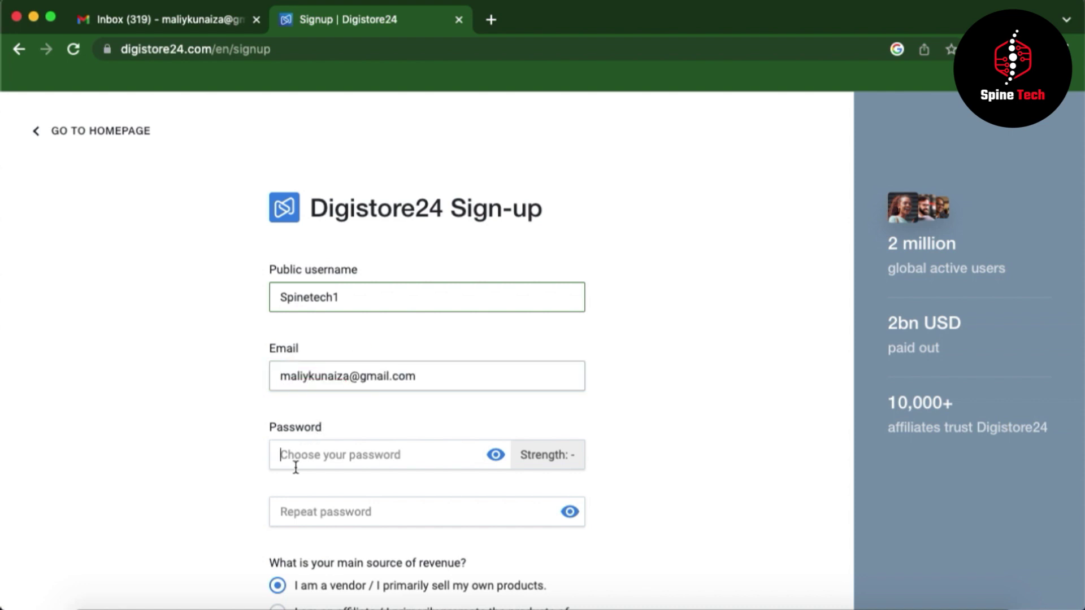
left_click(335, 463)
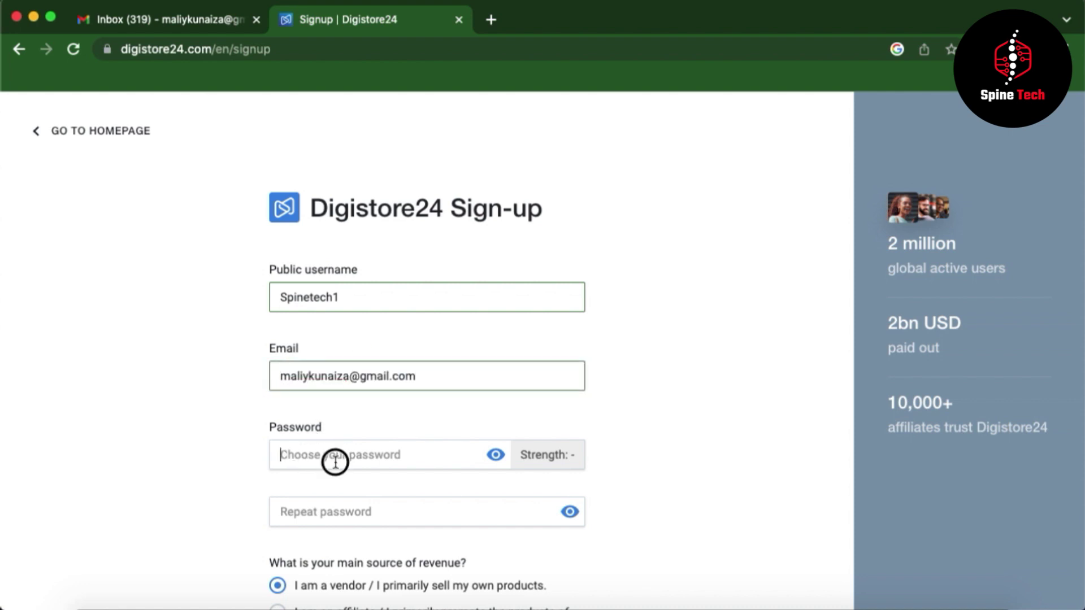
type("********")
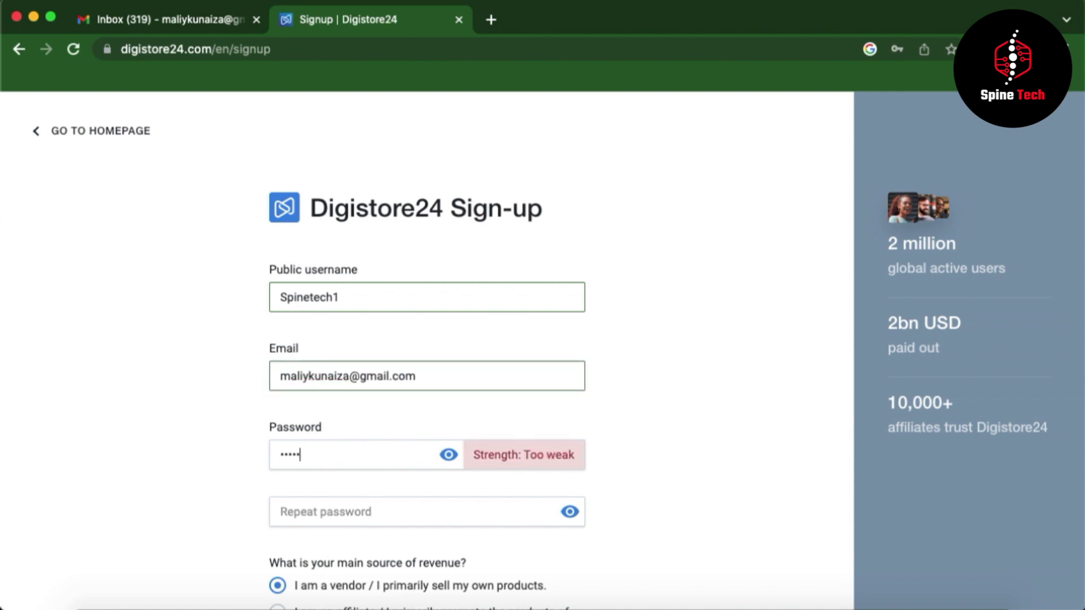
type("***")
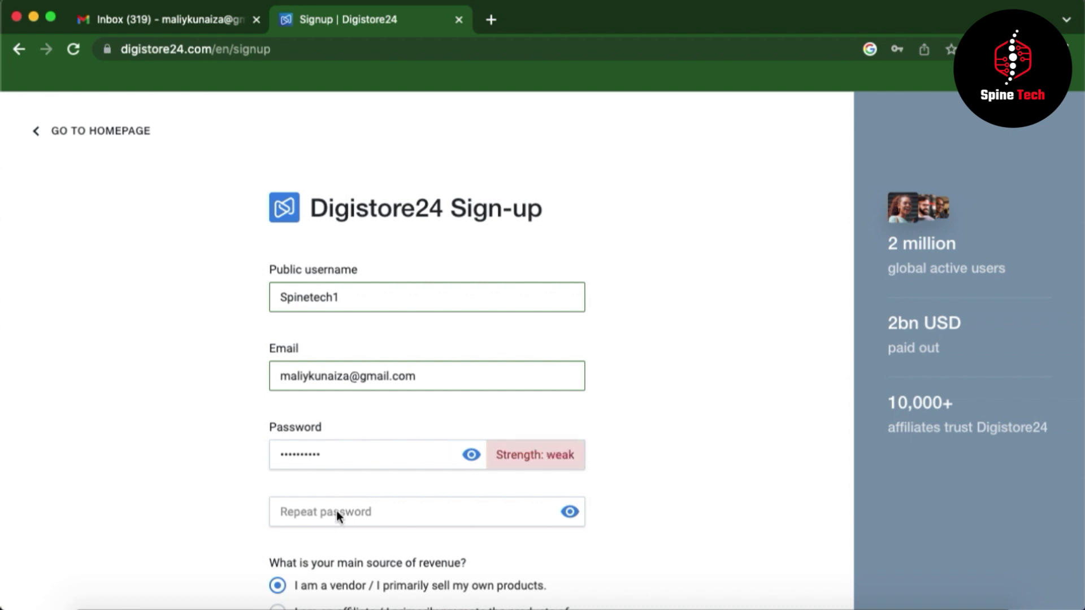
type("**********")
- Choose affiliate as the revenue source and accept the B2B contract and privacy policy
scroll(466, 533, "down", 3)
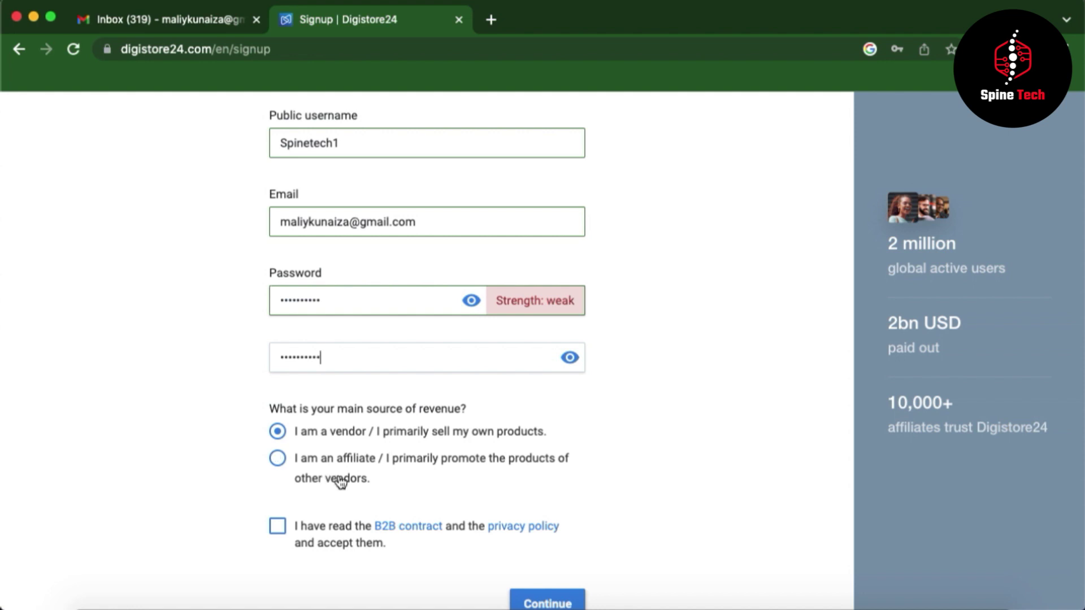
left_click(285, 458)
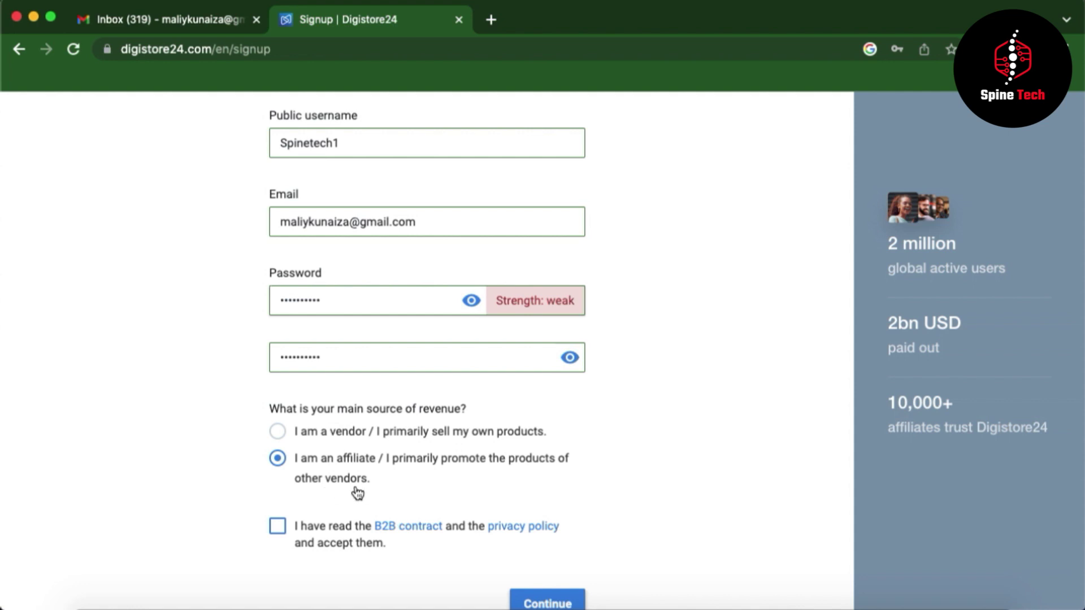
scroll(312, 499, "down", 1)
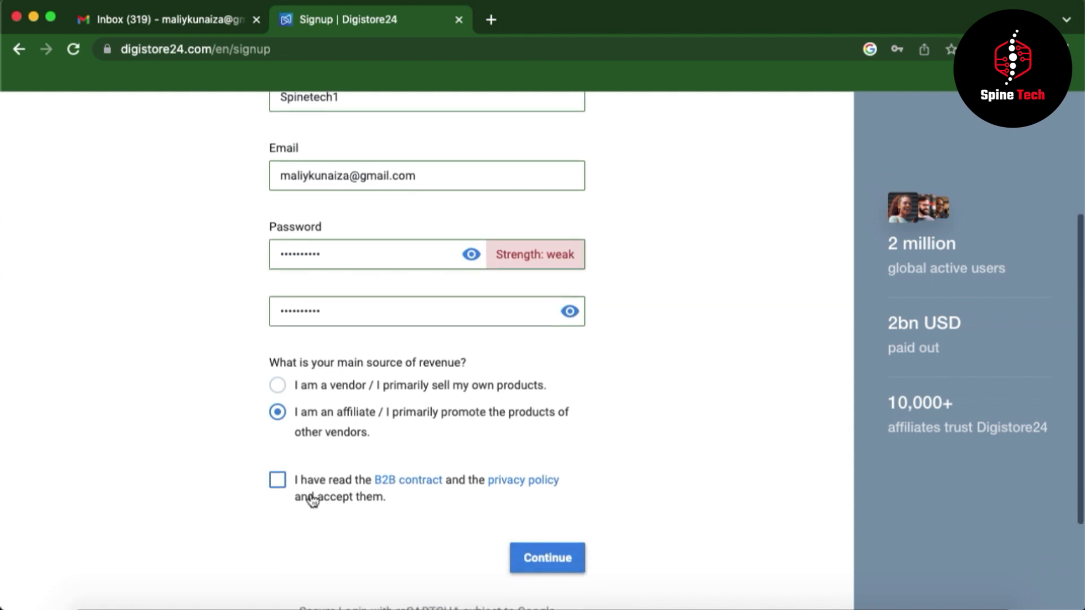
left_click(281, 482)
- Continue to the details form, save the password in the browser, and enter the title and full name
left_click(534, 559)
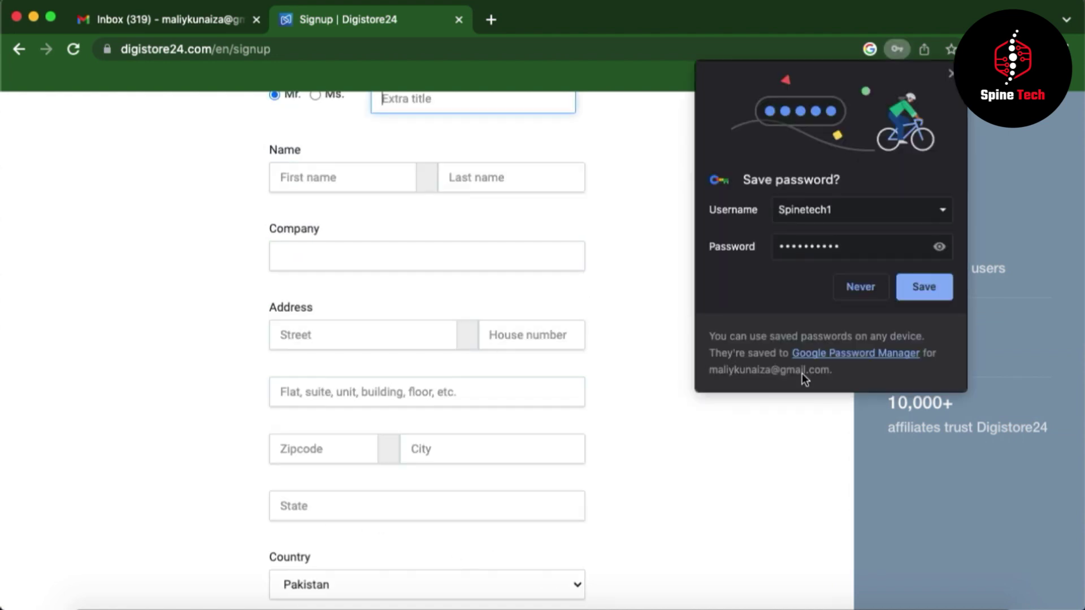
left_click(910, 286)
scroll(528, 328, "up", 3)
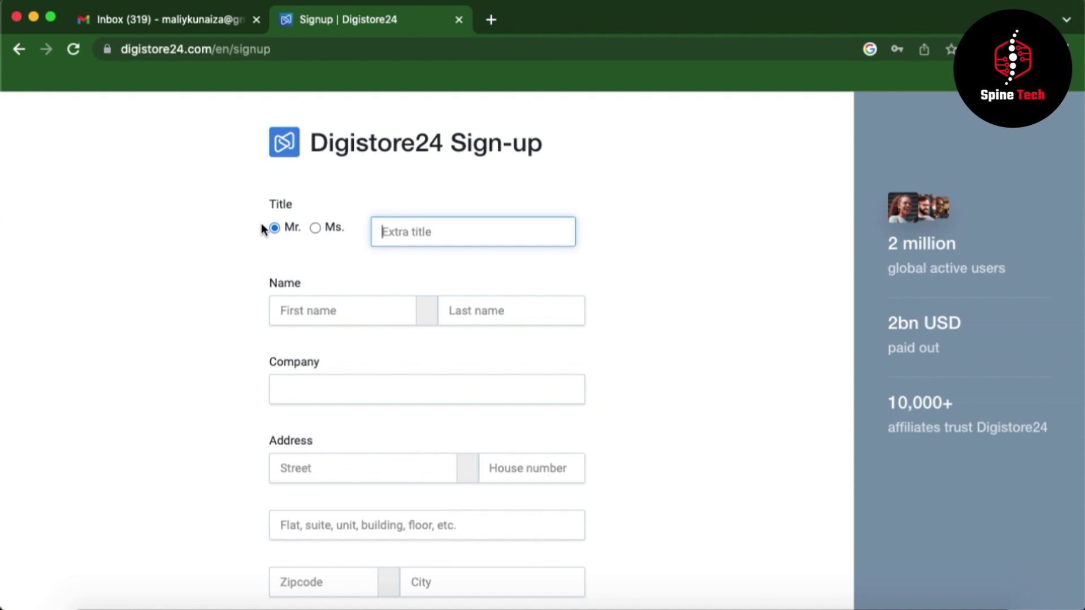
left_click(404, 227)
left_click(326, 310)
type("Spine")
key("Tab")
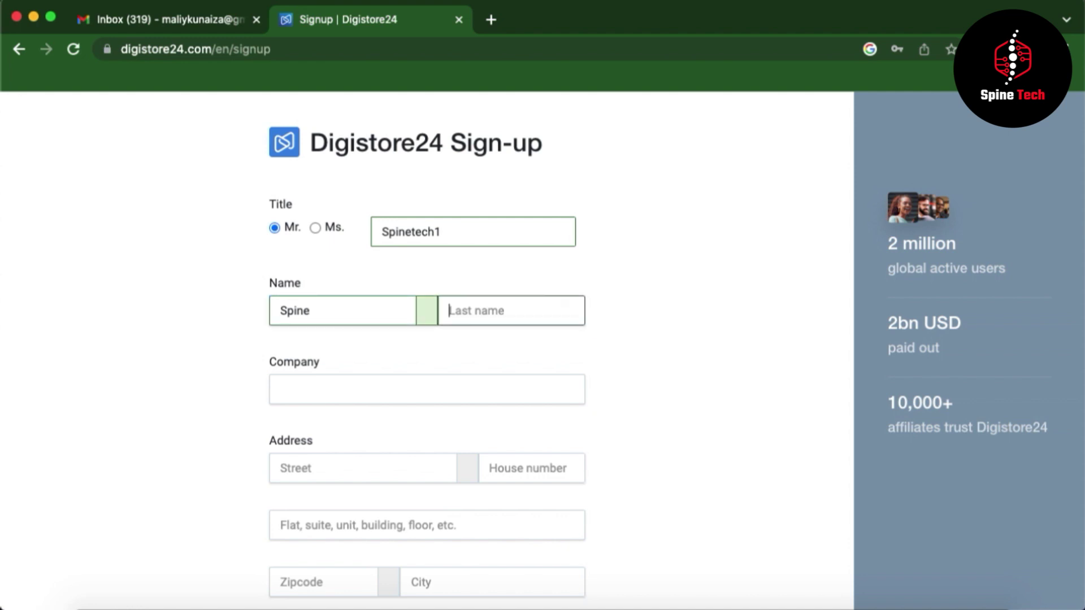
type("Tech")
- Enter the company name, street address and phone number, then submit Register for free now
left_click(304, 394)
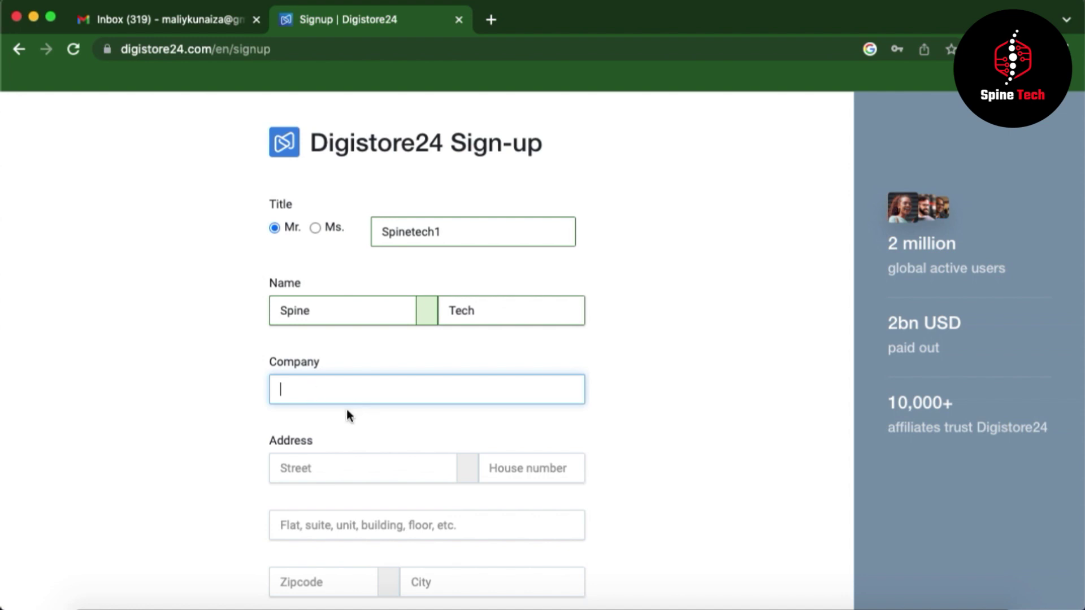
scroll(347, 409, "down", 2)
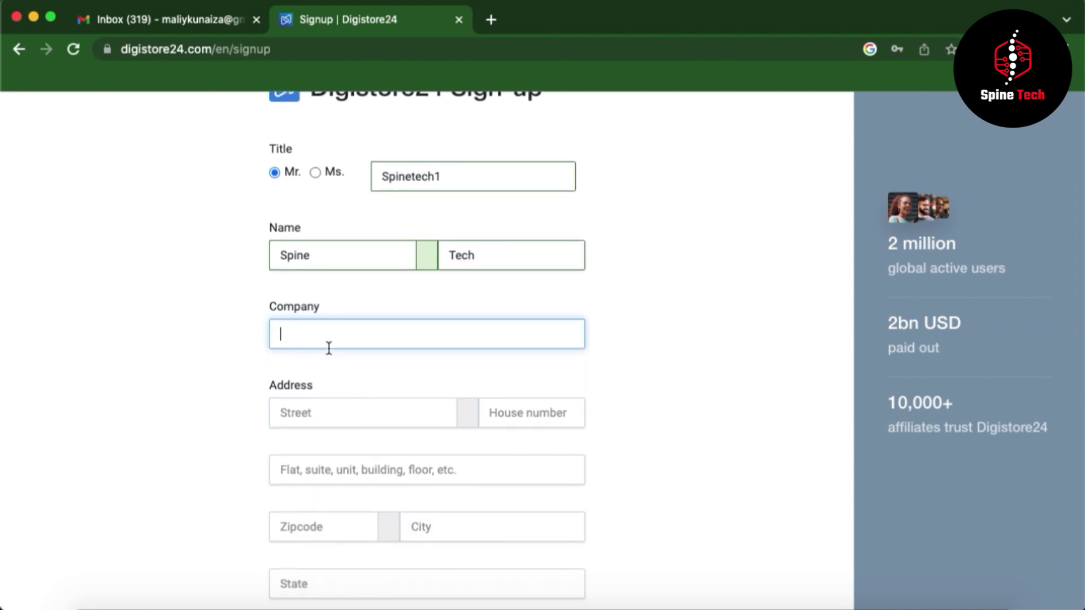
type("SpinetEch")
left_click(298, 411)
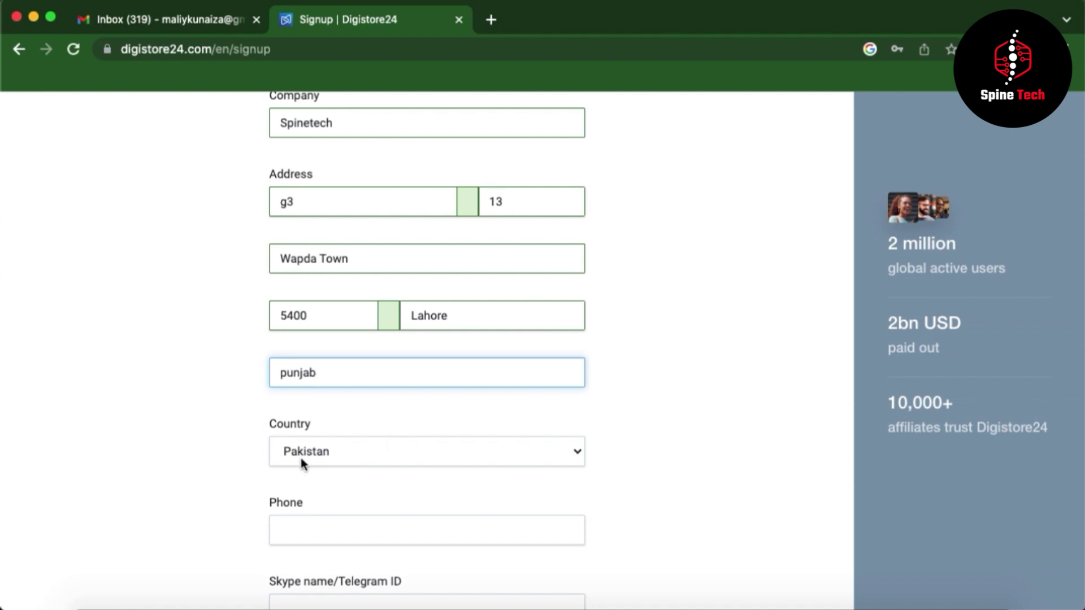
left_click(299, 536)
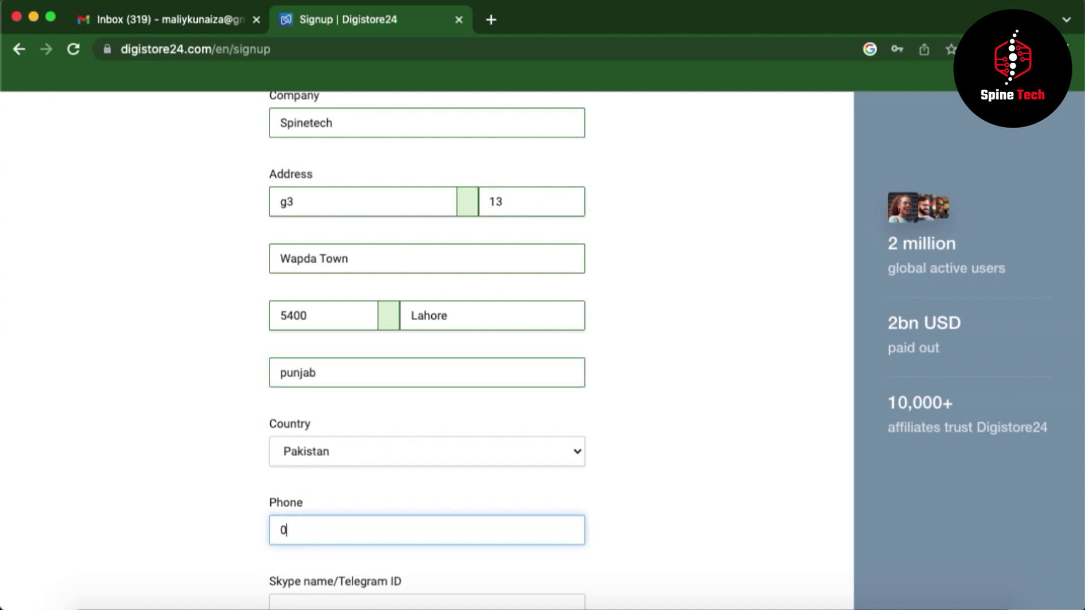
scroll(396, 508, "down", 2)
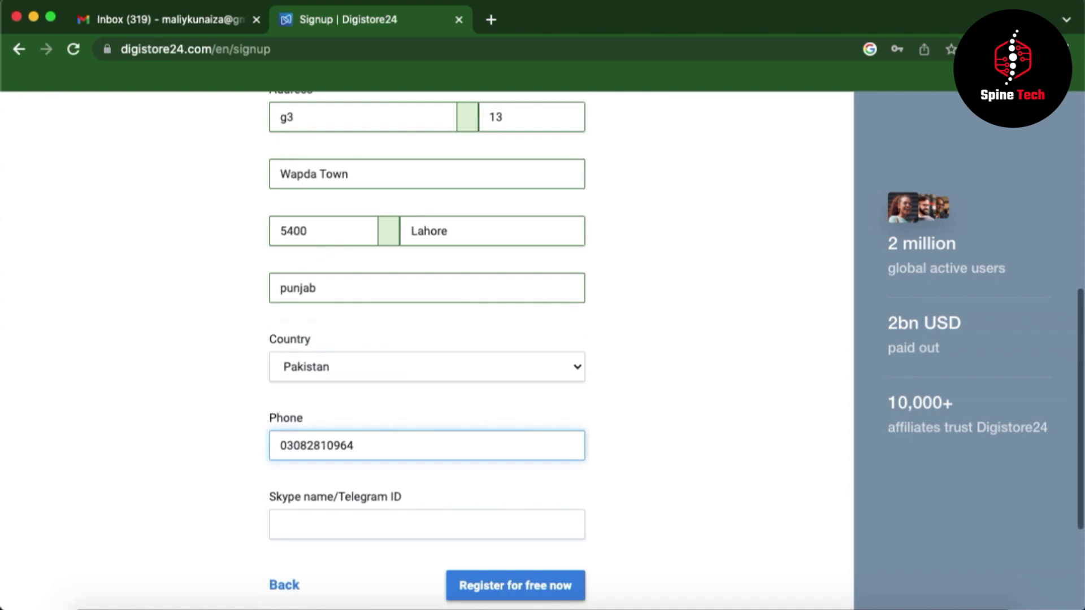
left_click(551, 590)
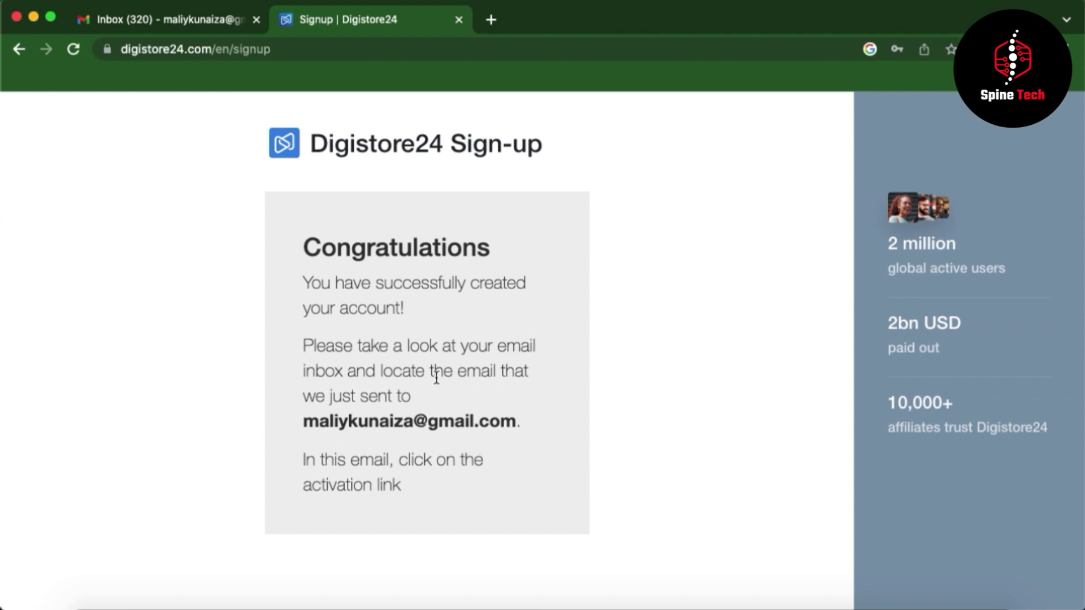
- Follow the activation link in the Digistore24 Gmail email and confirm it with the saved password
left_click(154, 22)
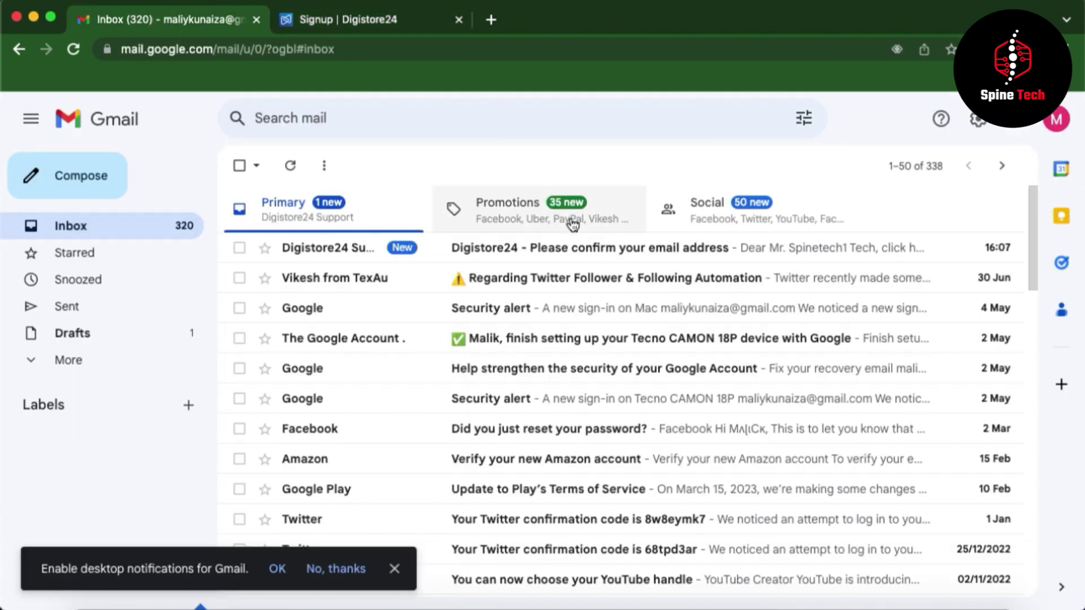
left_click(504, 249)
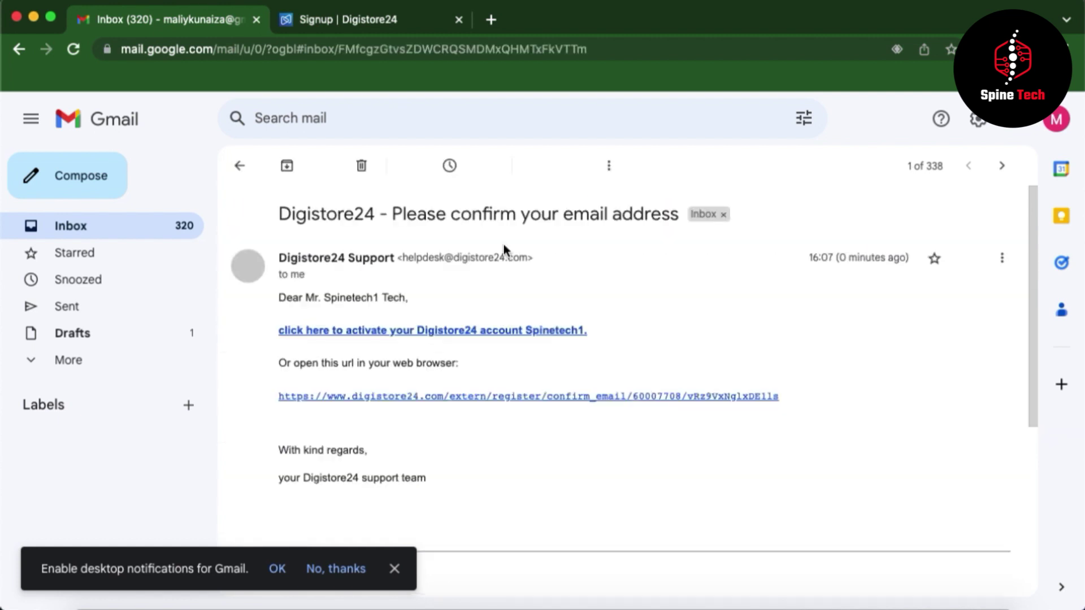
left_click(420, 331)
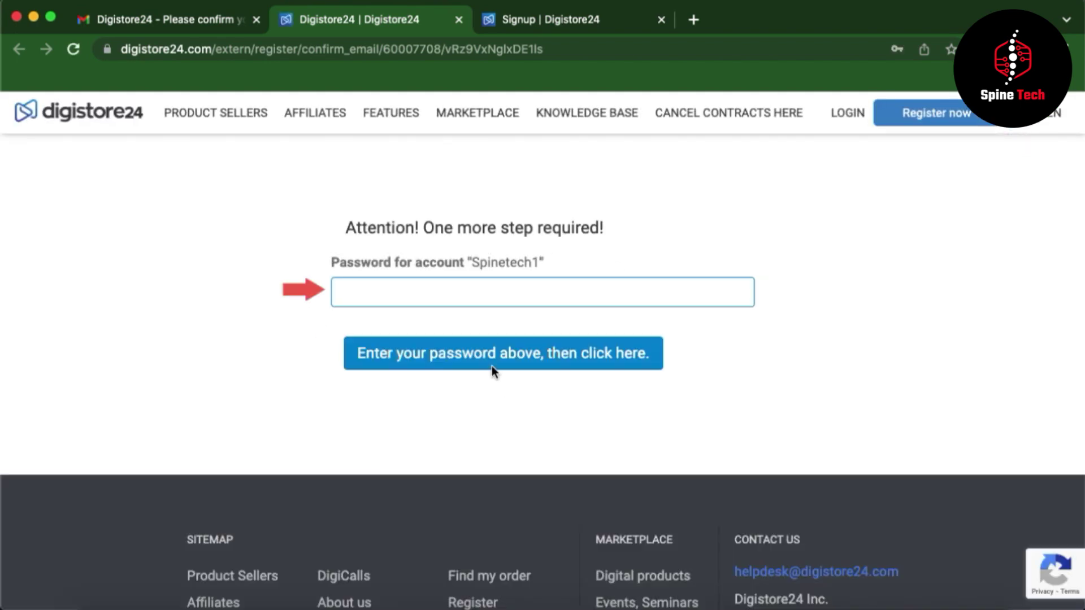
left_click(431, 296)
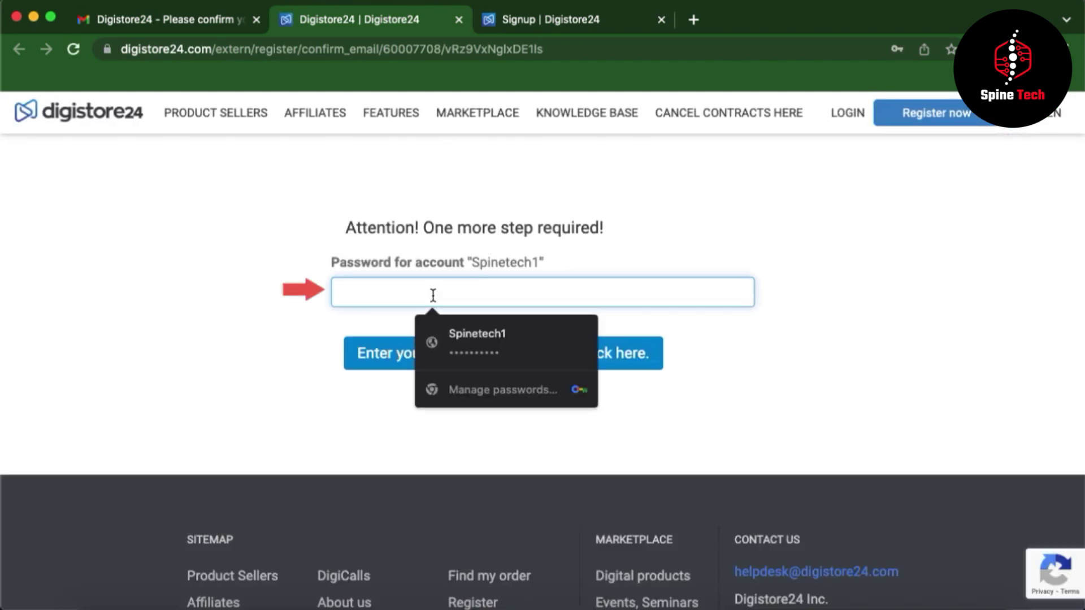
left_click(424, 338)
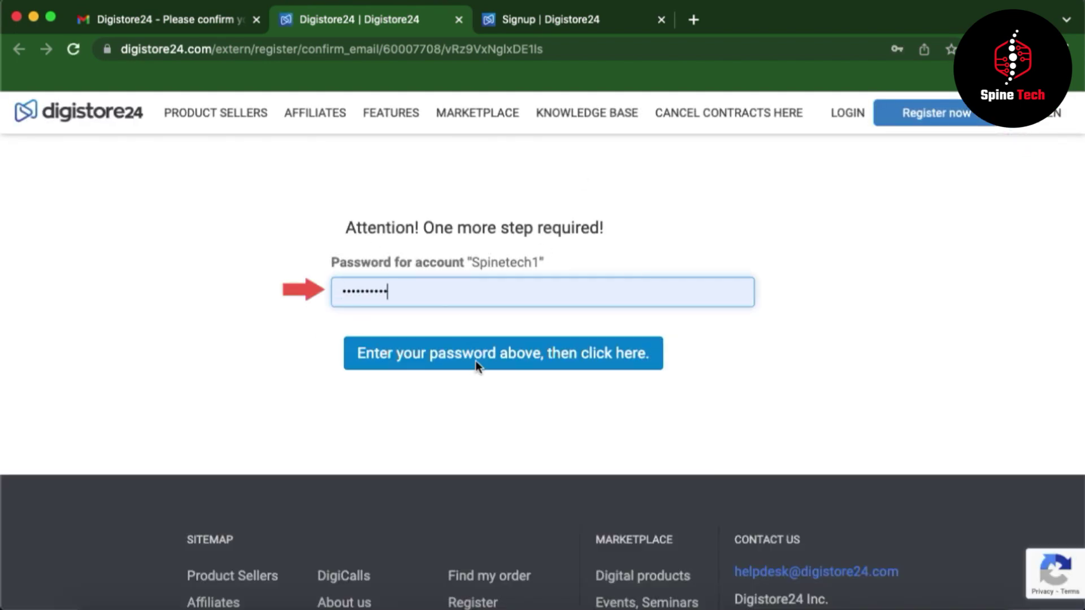
left_click(516, 359)
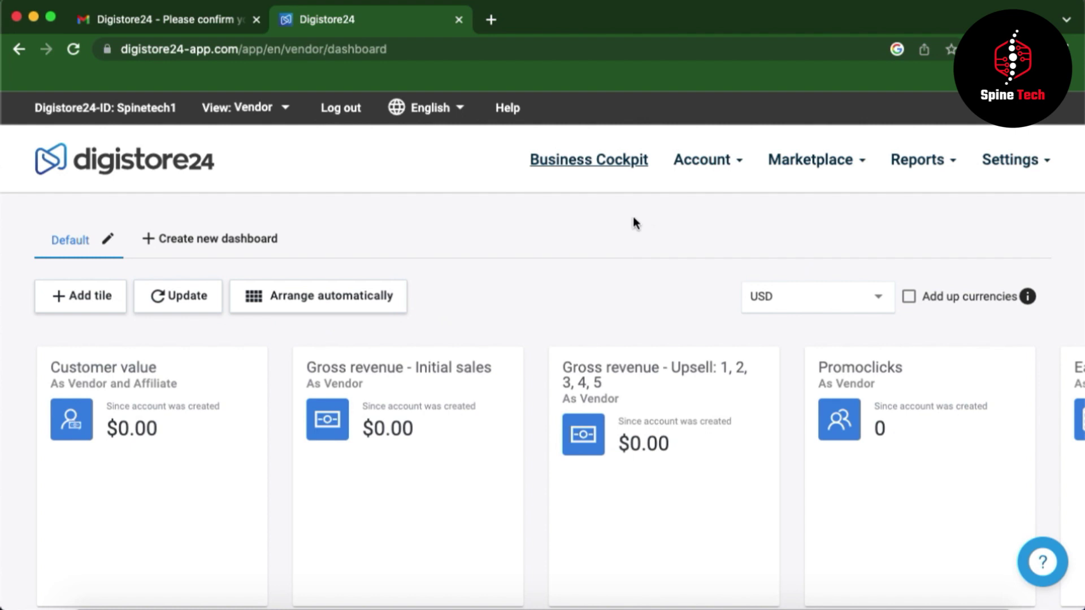
- Switch the dashboard View from Vendor to Affiliate, then go to the product Marketplace
mouse_move(850, 530)
left_click(245, 108)
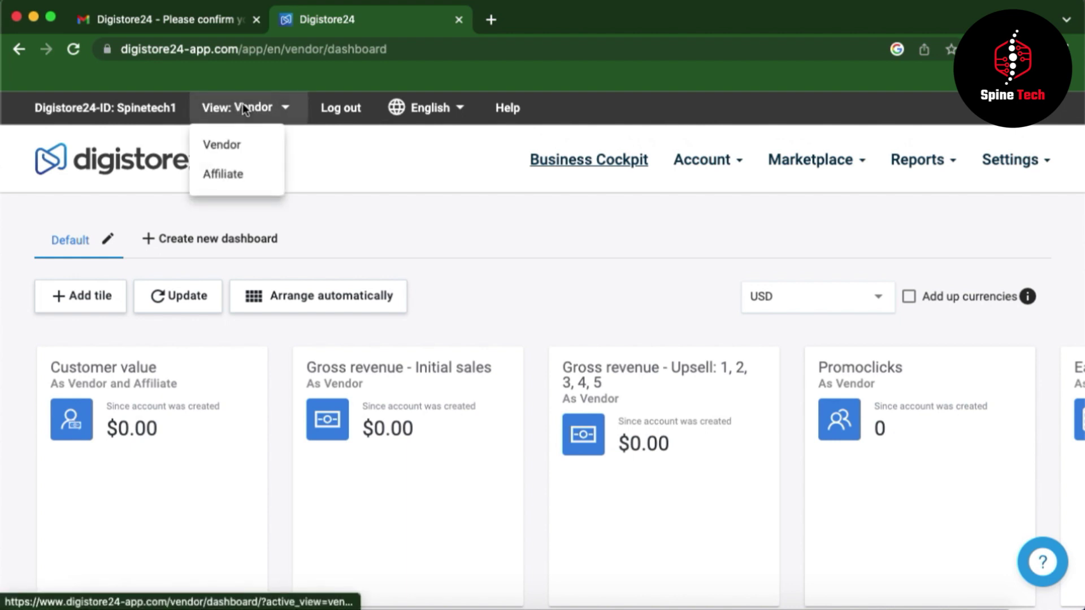
left_click(226, 177)
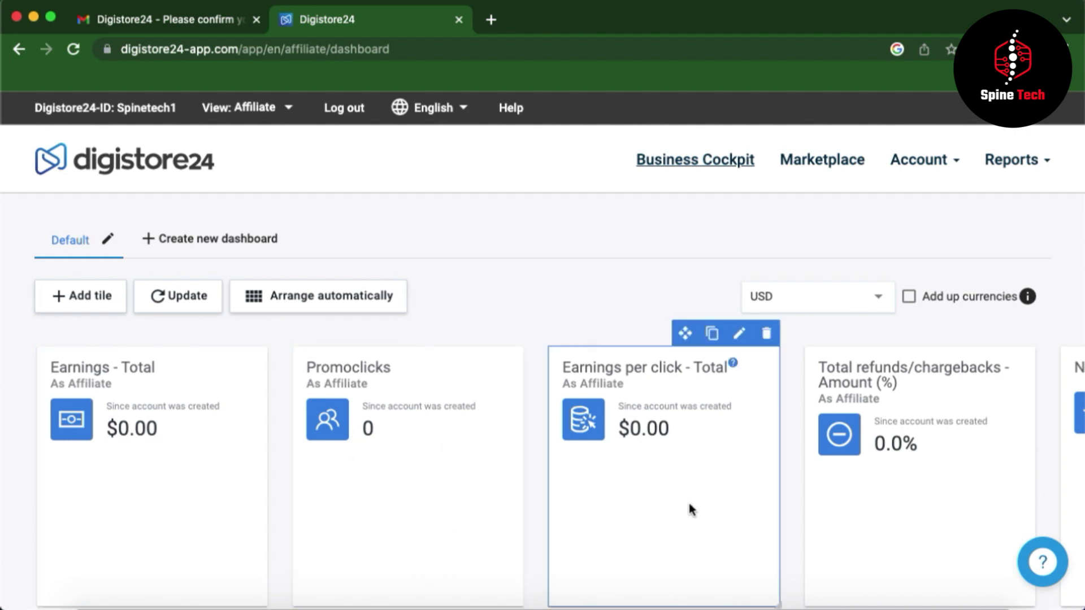
scroll(707, 484, "down", 10)
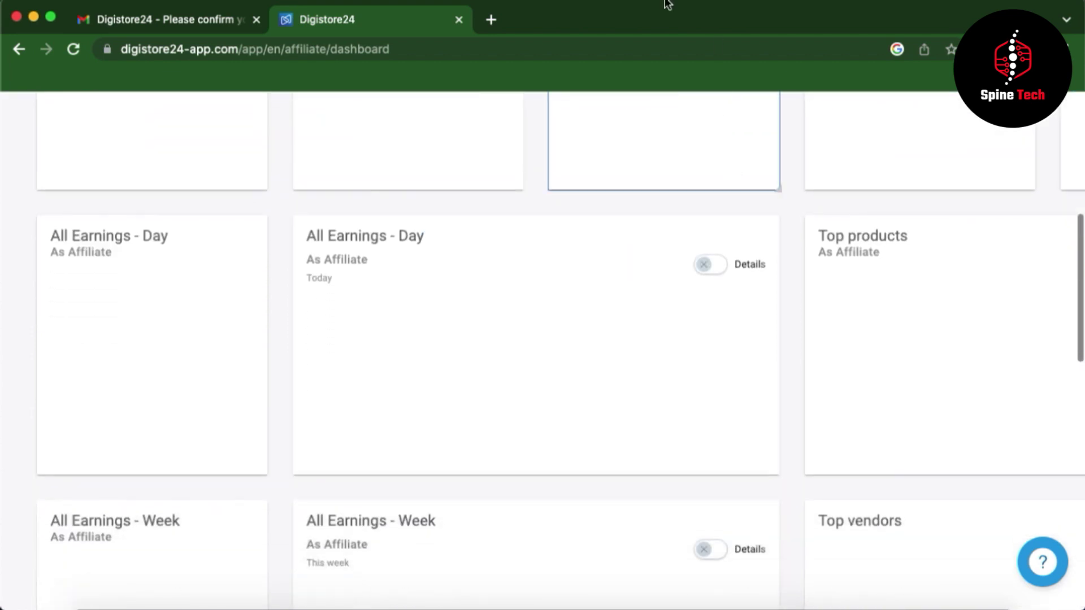
scroll(771, 450, "up", 10)
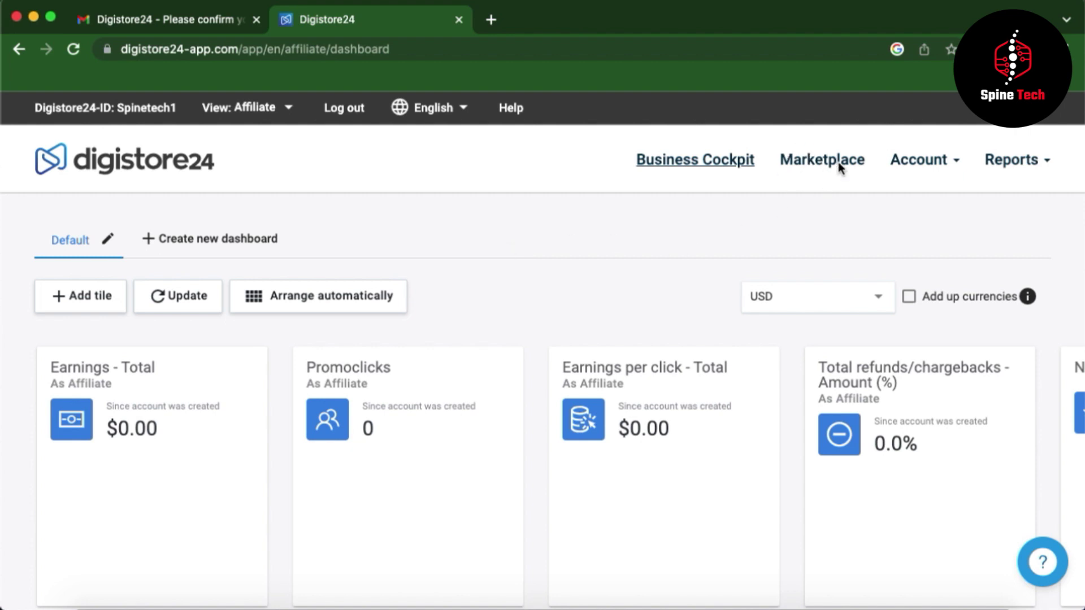
left_click(811, 162)
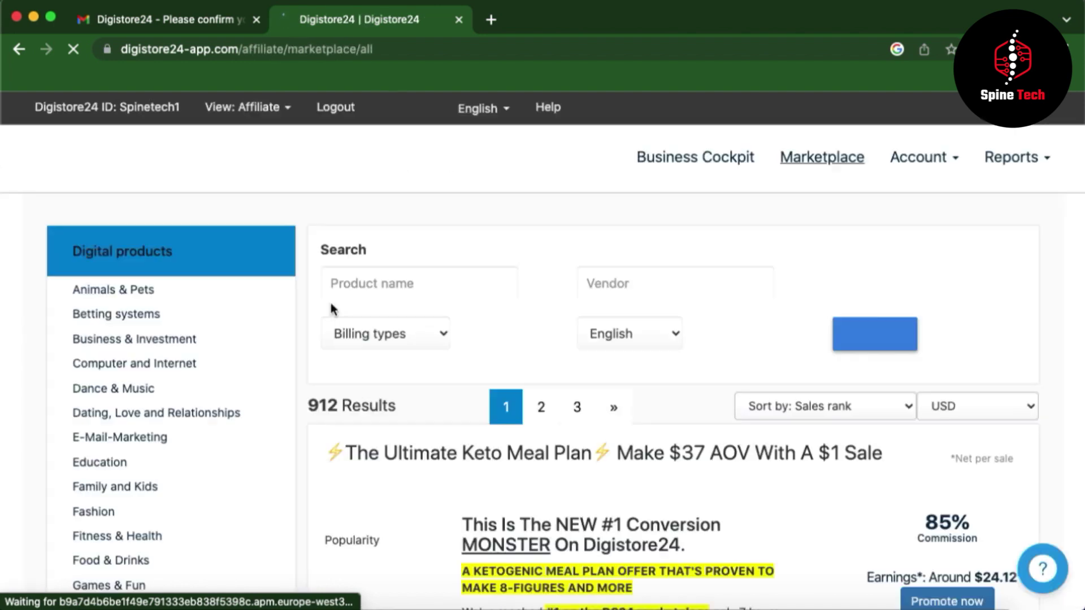
- Filter the marketplace to the Fitness & Health category
scroll(595, 418, "down", 2)
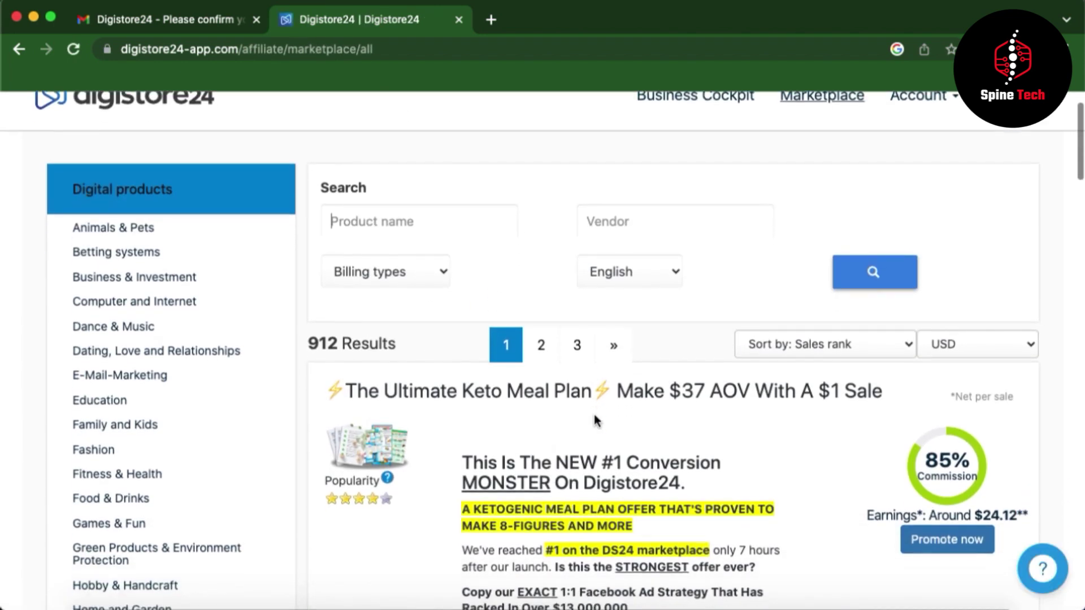
scroll(594, 415, "up", 1)
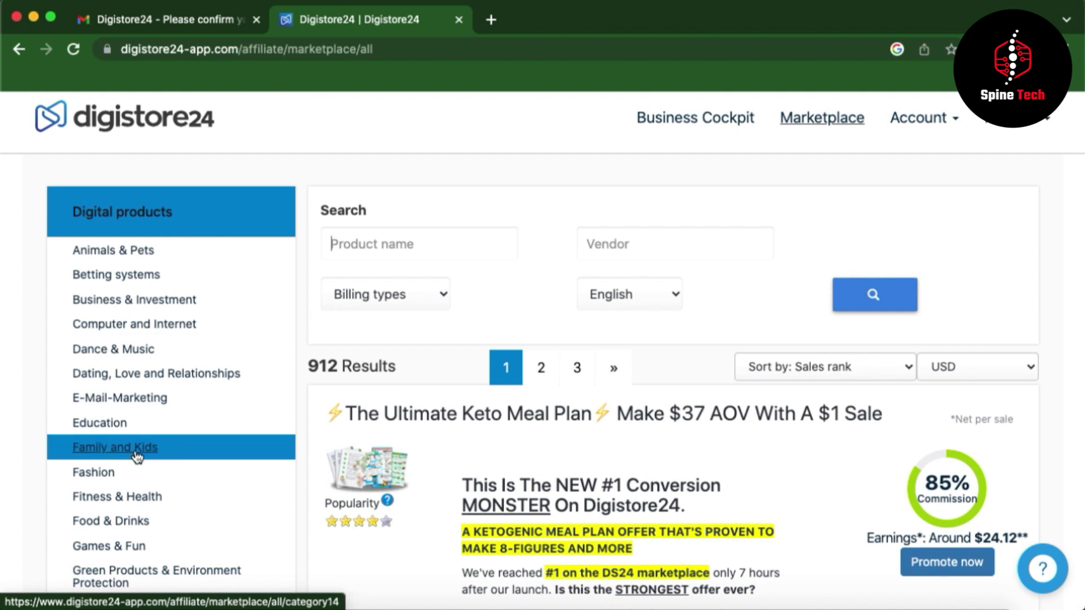
left_click(107, 500)
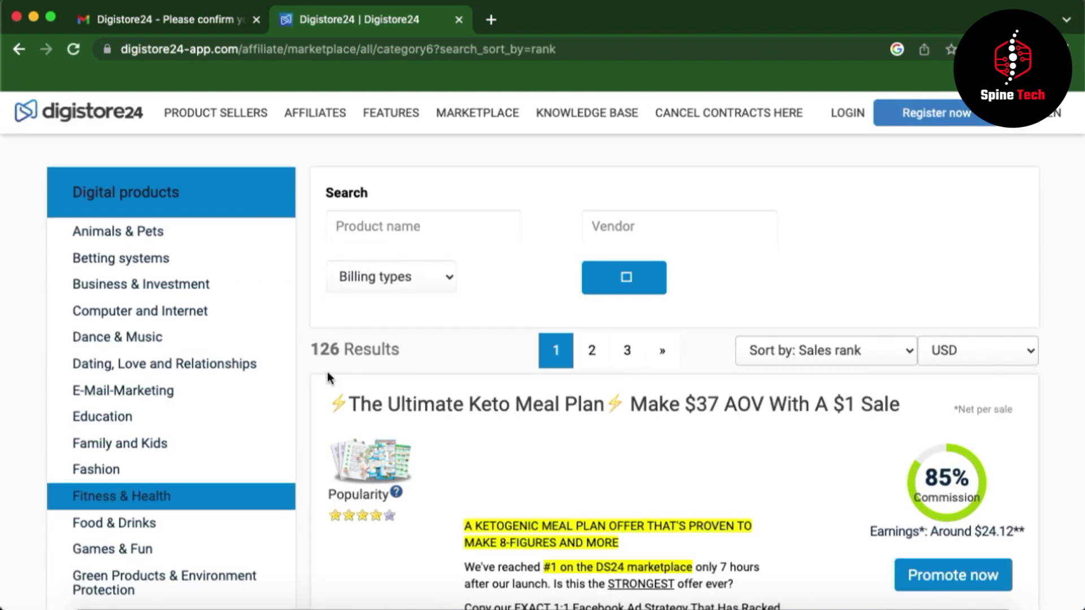
- Browse the 126 Fitness & Health offers and start promoting the EMFDEFENSE Negative Ions Sticker
scroll(512, 473, "down", 3)
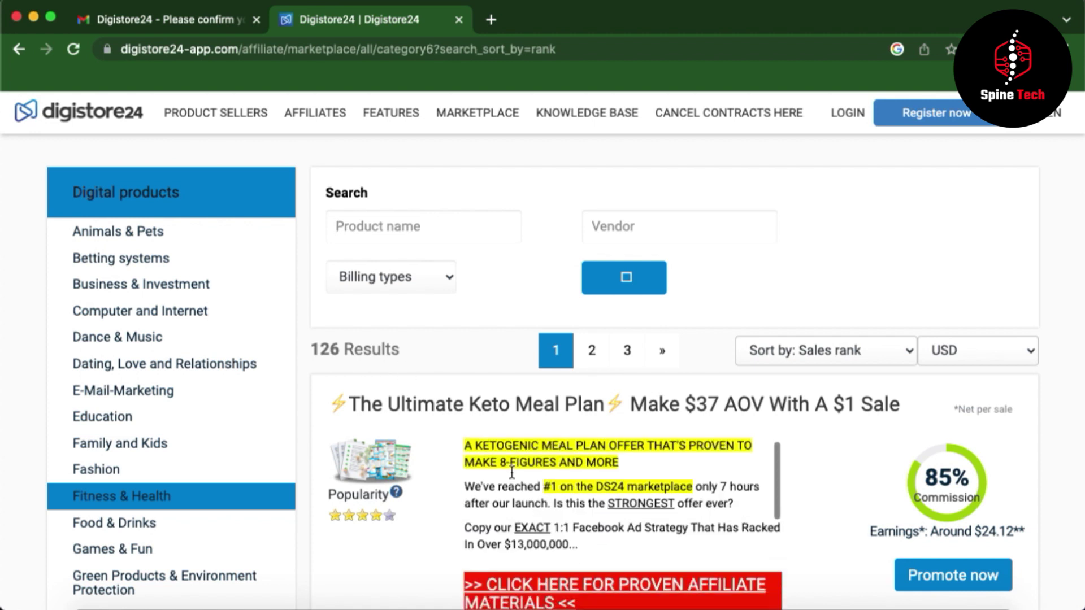
scroll(511, 471, "down", 3)
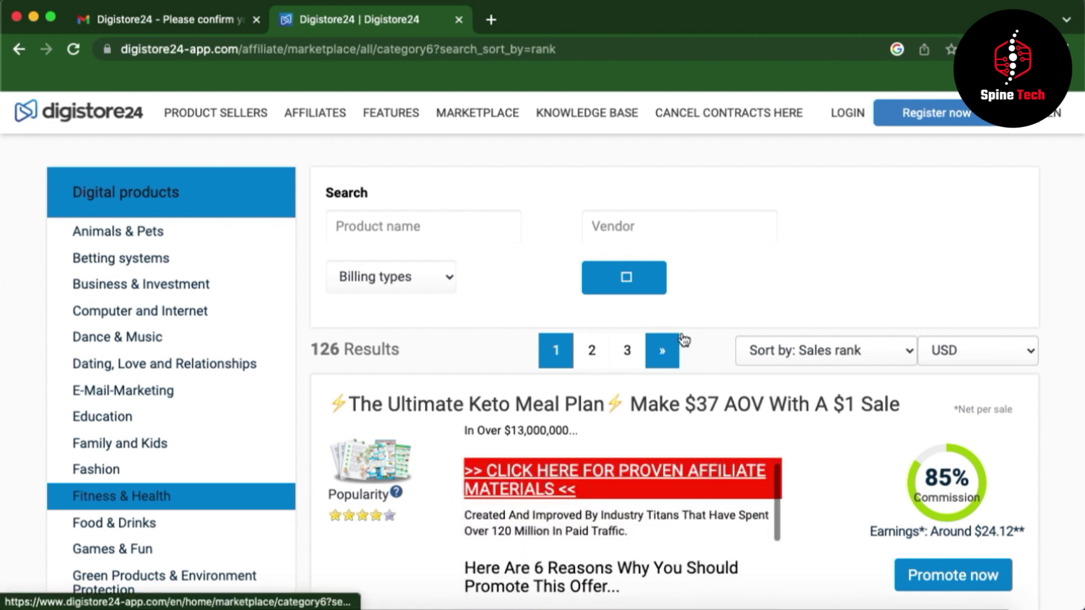
scroll(707, 339, "down", 1)
scroll(707, 339, "down", 5)
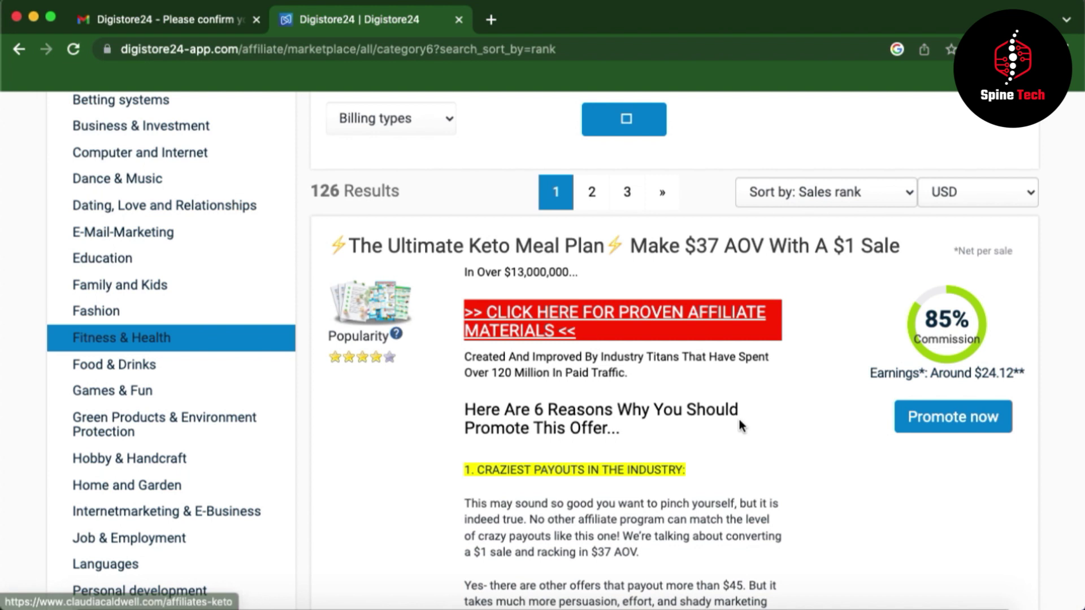
scroll(740, 427, "up", 2)
scroll(741, 427, "up", 2)
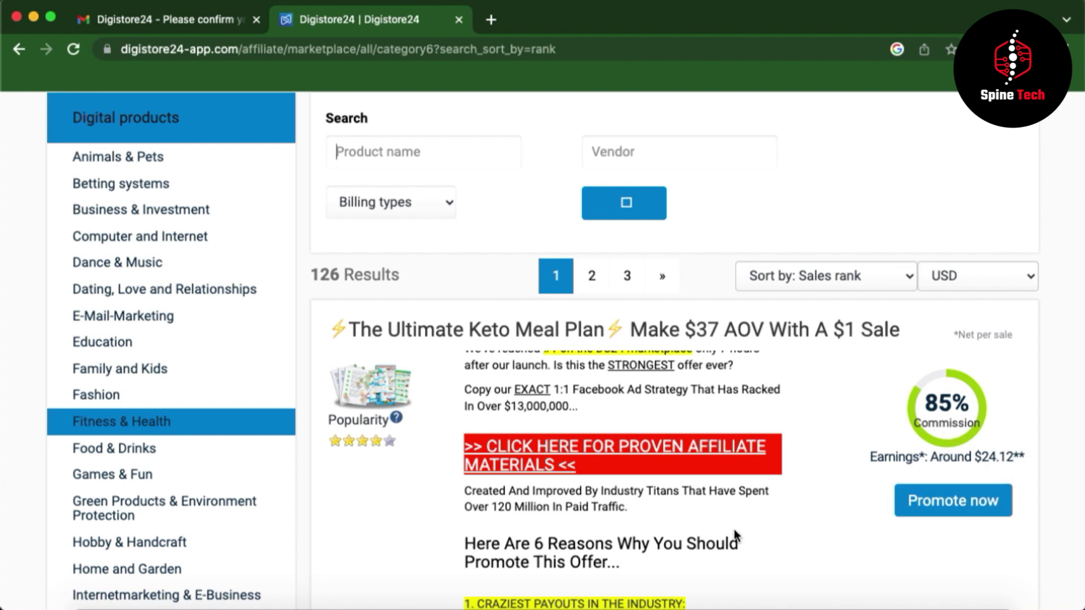
scroll(735, 534, "down", 3)
scroll(844, 535, "down", 3)
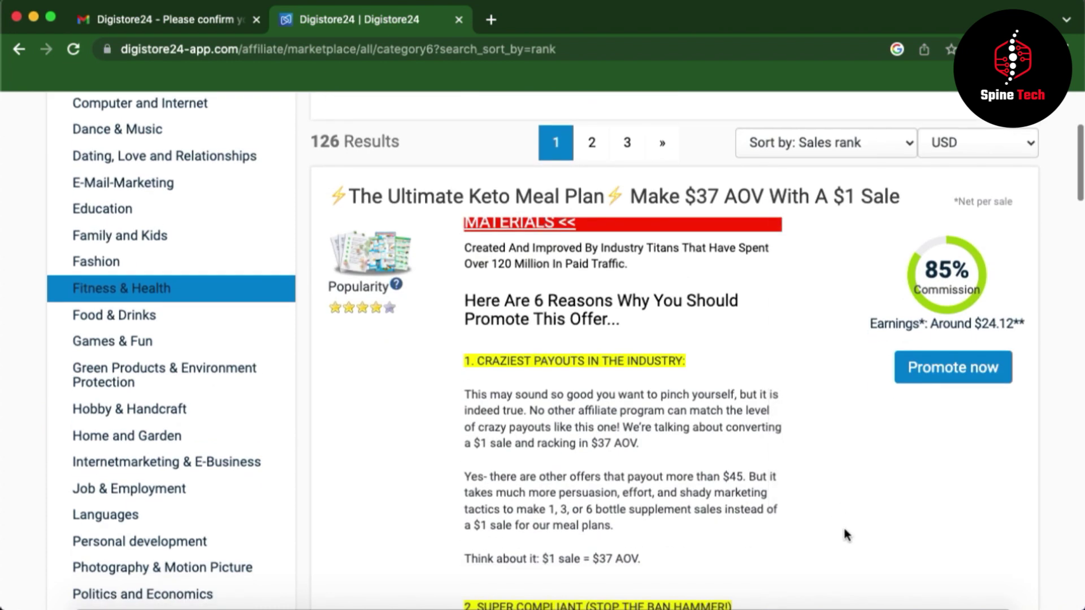
scroll(845, 534, "down", 10)
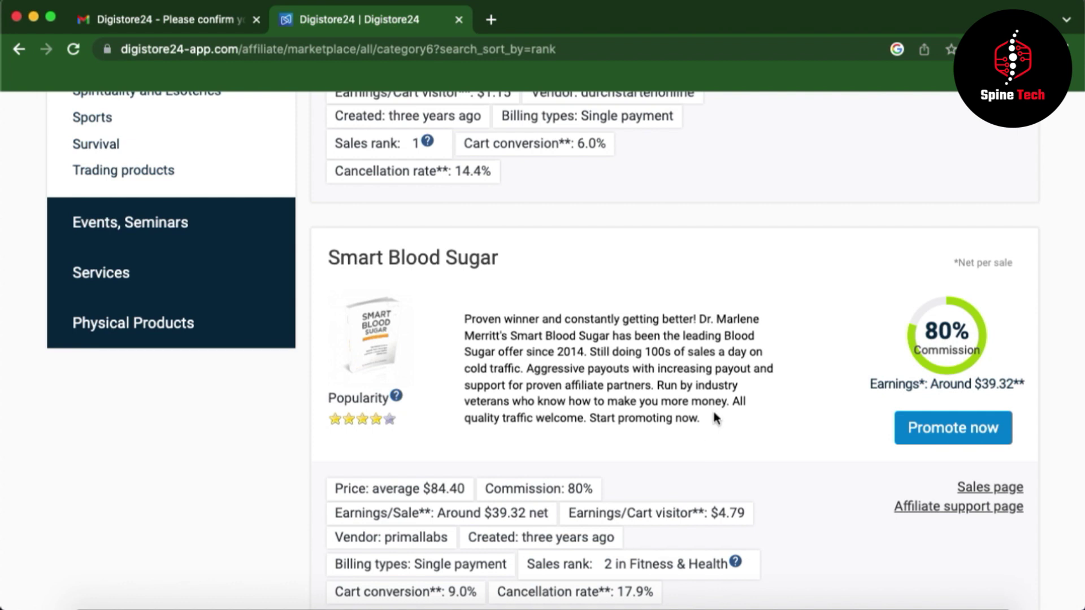
scroll(839, 399, "down", 10)
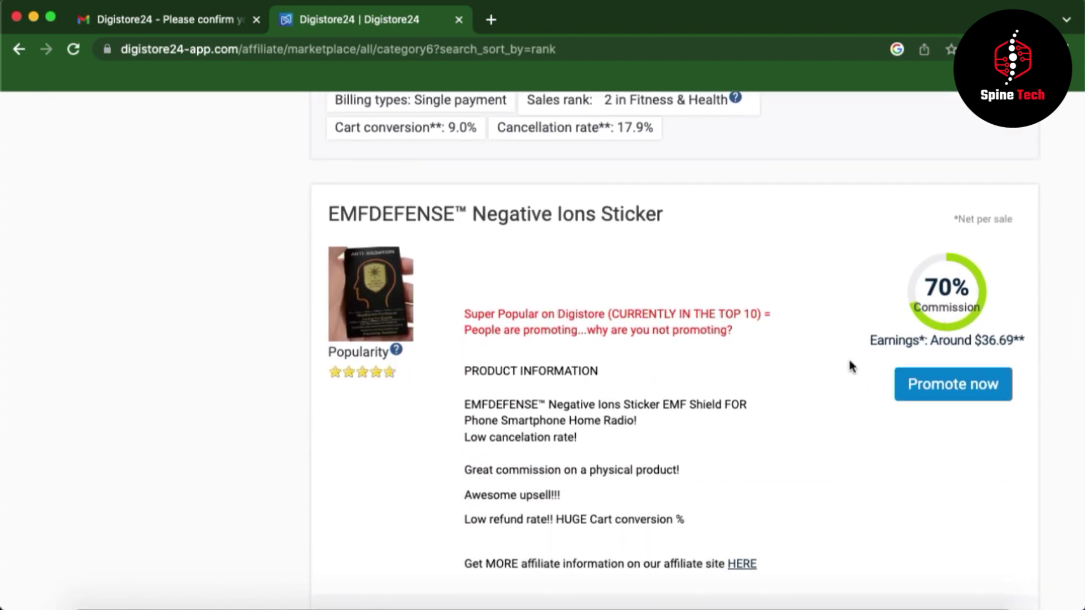
scroll(818, 374, "up", 15)
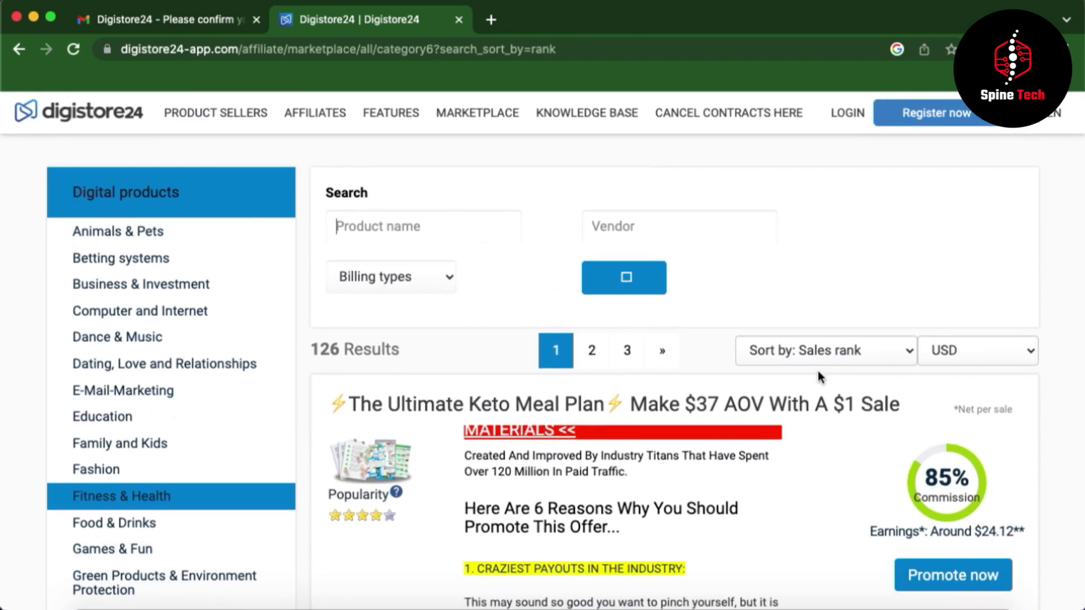
scroll(818, 372, "down", 3)
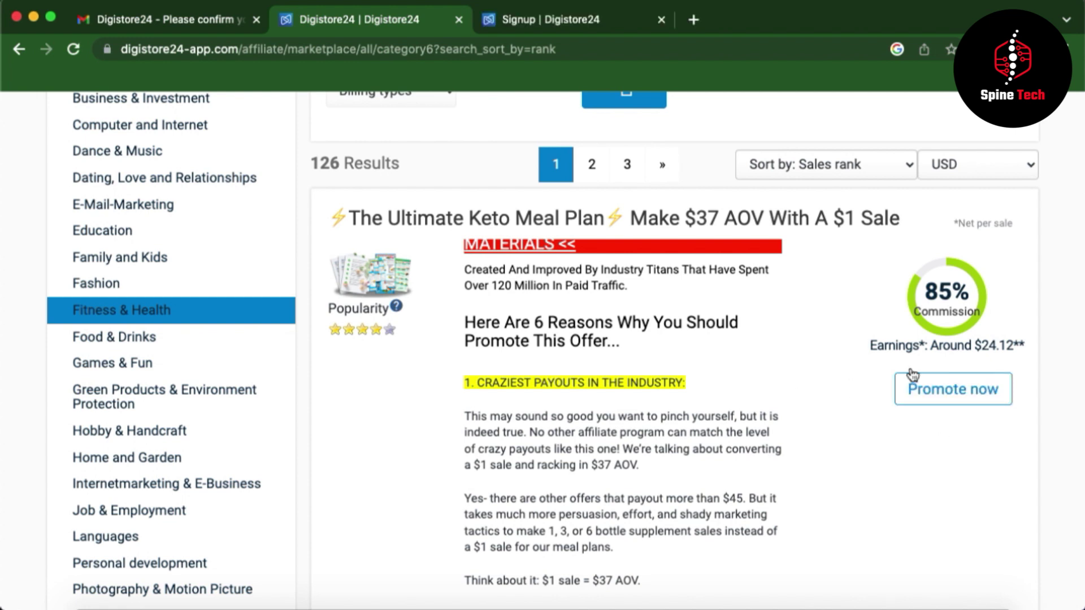
scroll(898, 426, "down", 1)
scroll(897, 421, "down", 10)
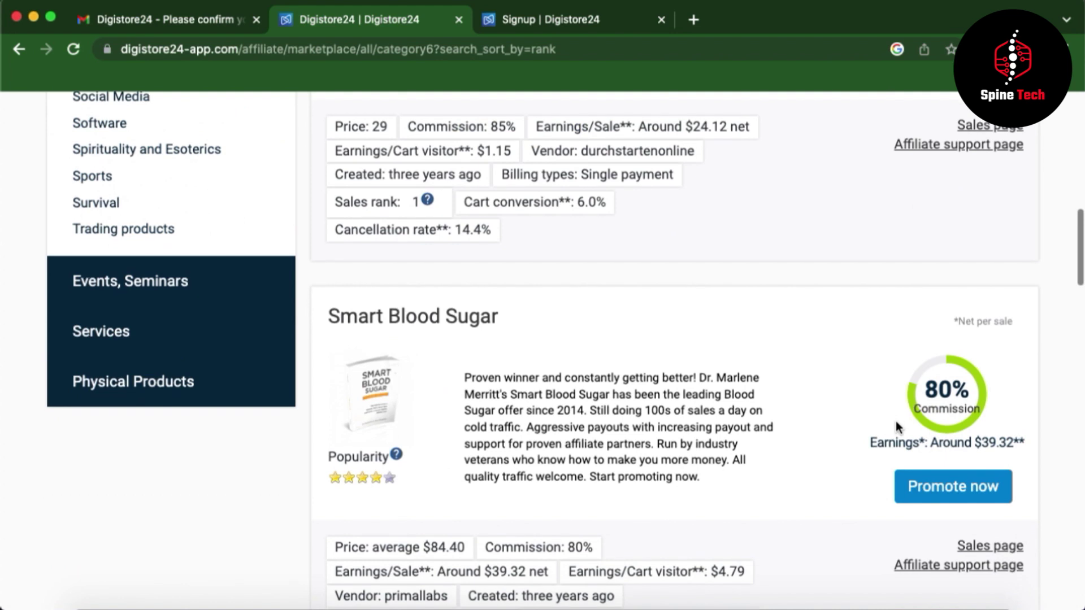
scroll(1006, 444, "down", 3)
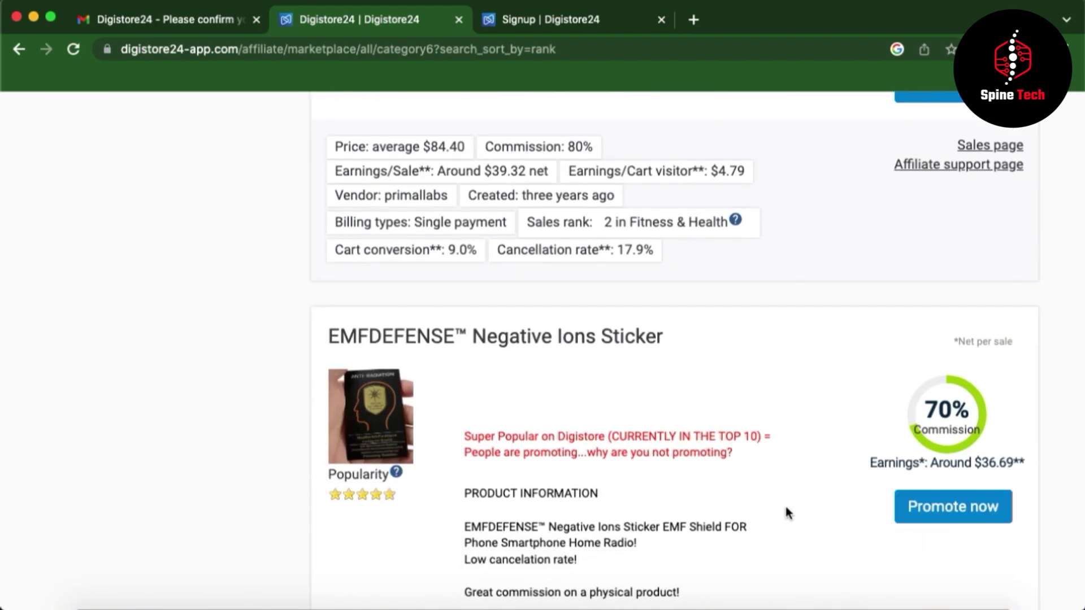
scroll(786, 512, "down", 15)
scroll(786, 511, "down", 10)
scroll(787, 511, "up", 20)
scroll(788, 511, "up", 1)
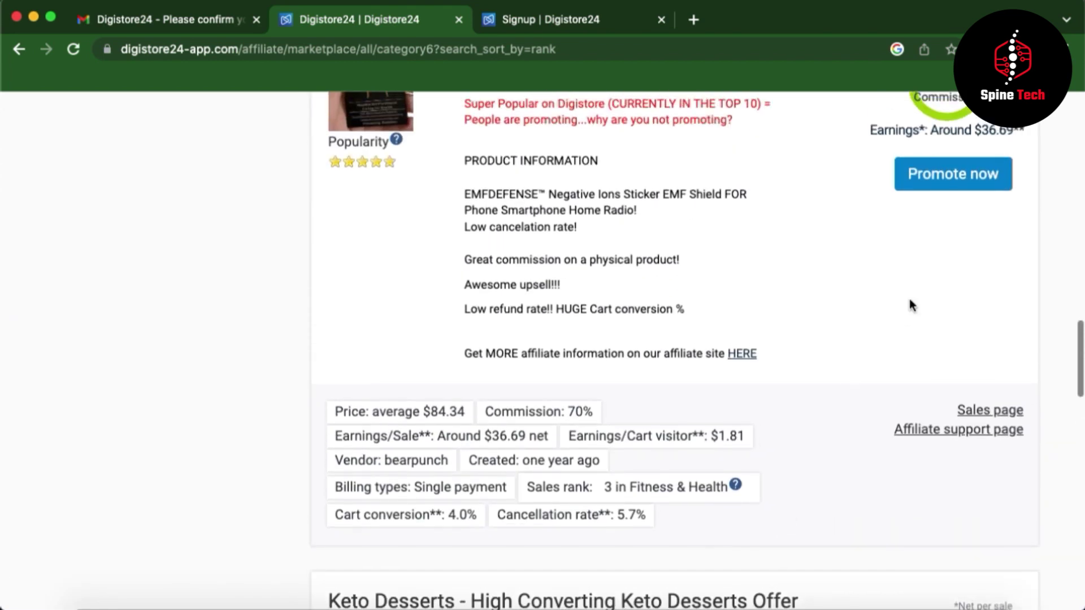
left_click(929, 173)
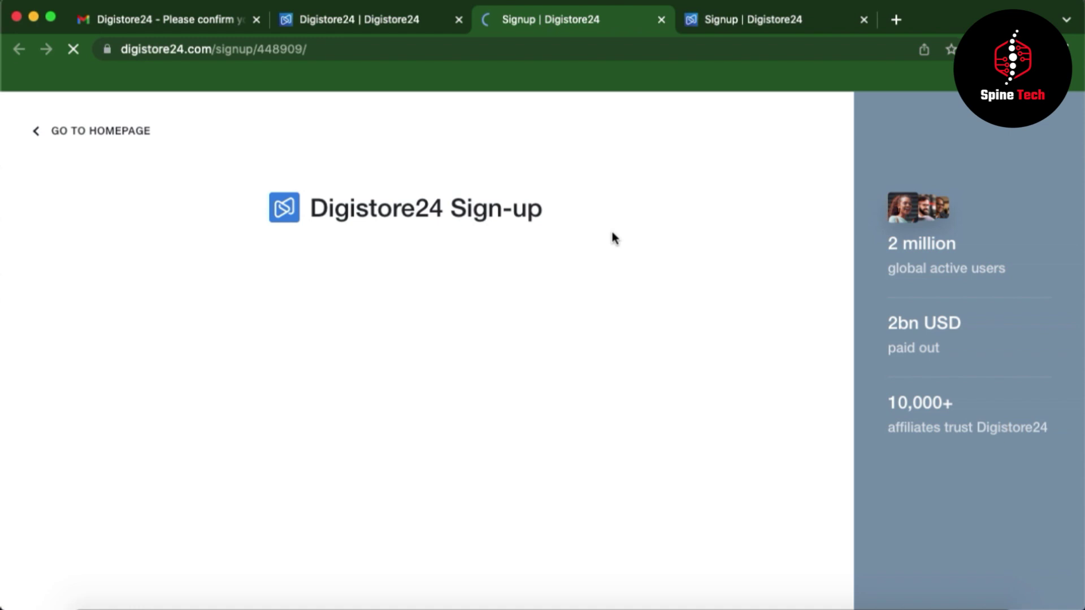
- Log in with the saved credentials to join as affiliate, then open Account > Affiliate partnerships
left_click(539, 398)
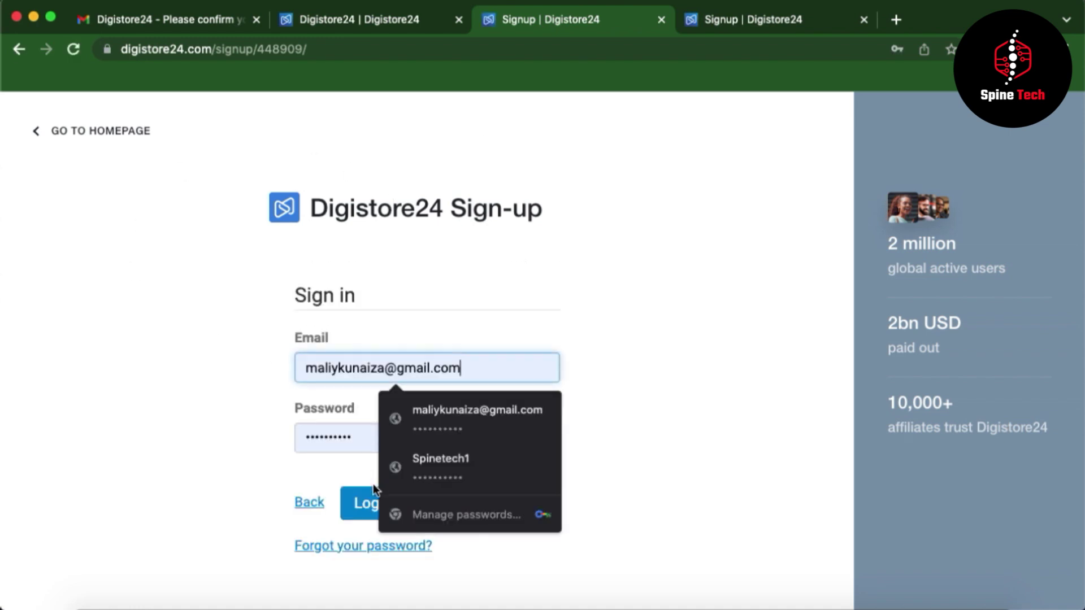
left_click(368, 504)
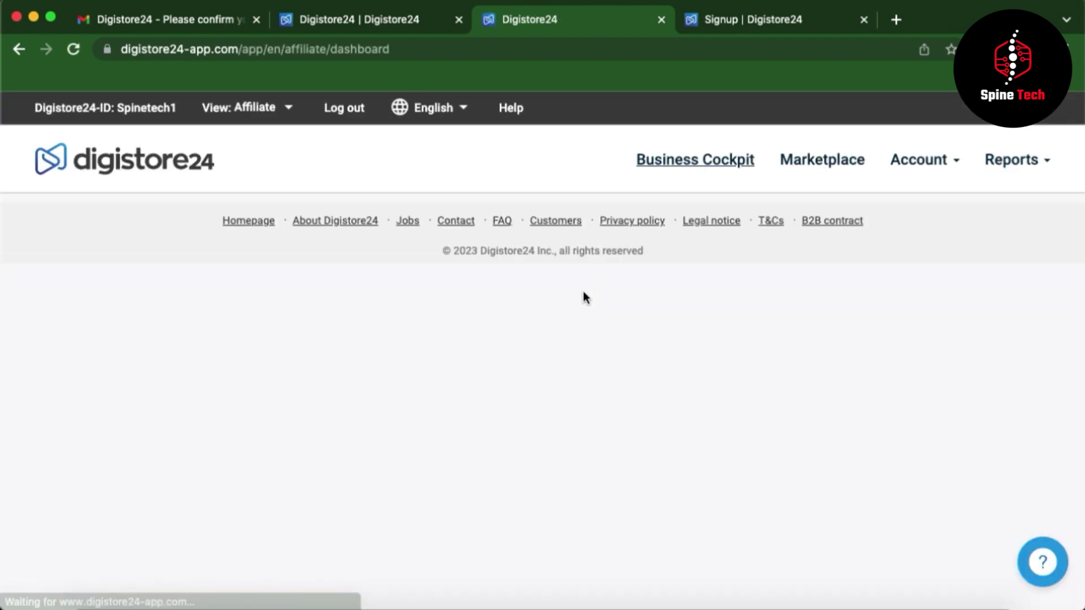
scroll(564, 421, "down", 3)
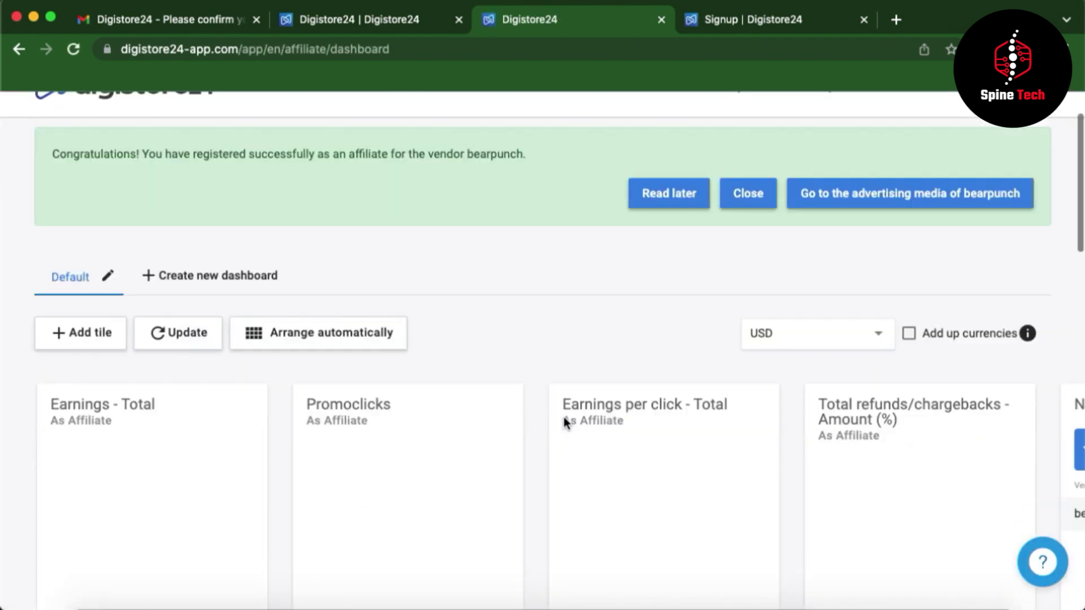
scroll(642, 378, "up", 3)
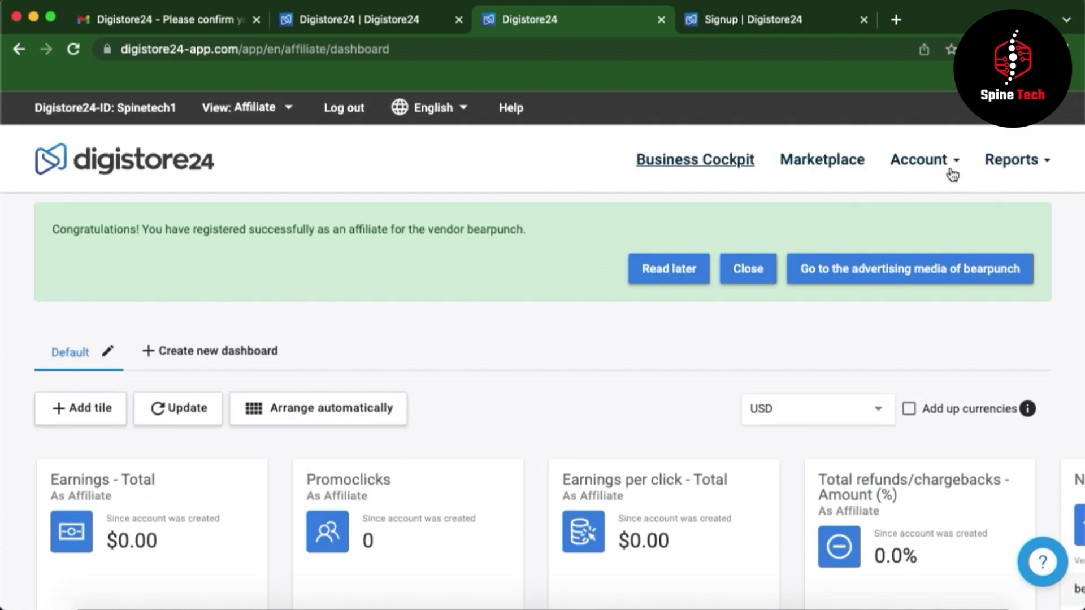
mouse_move(935, 163)
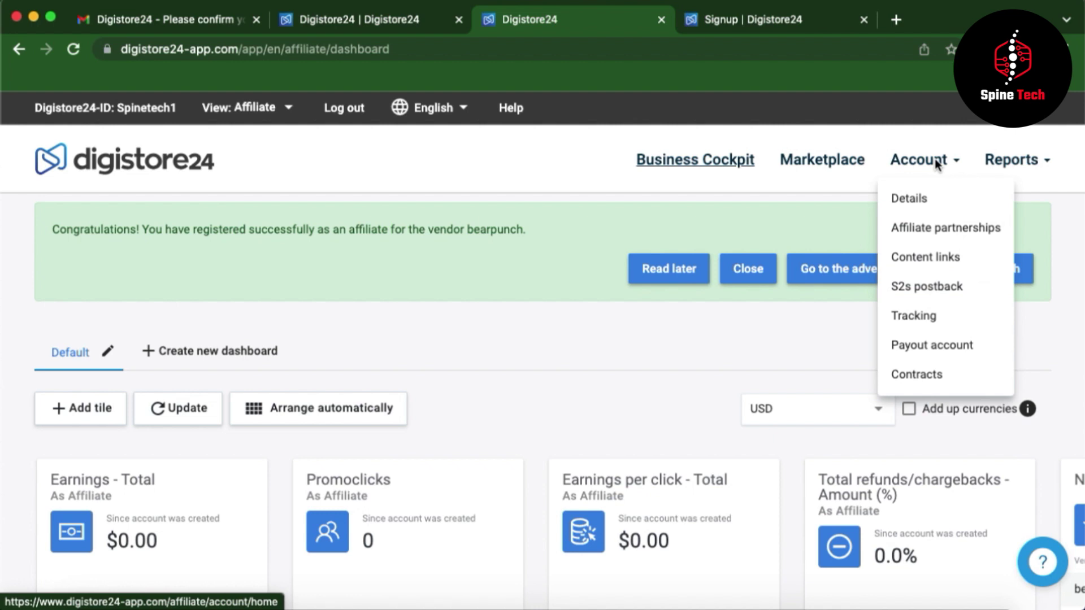
left_click(929, 229)
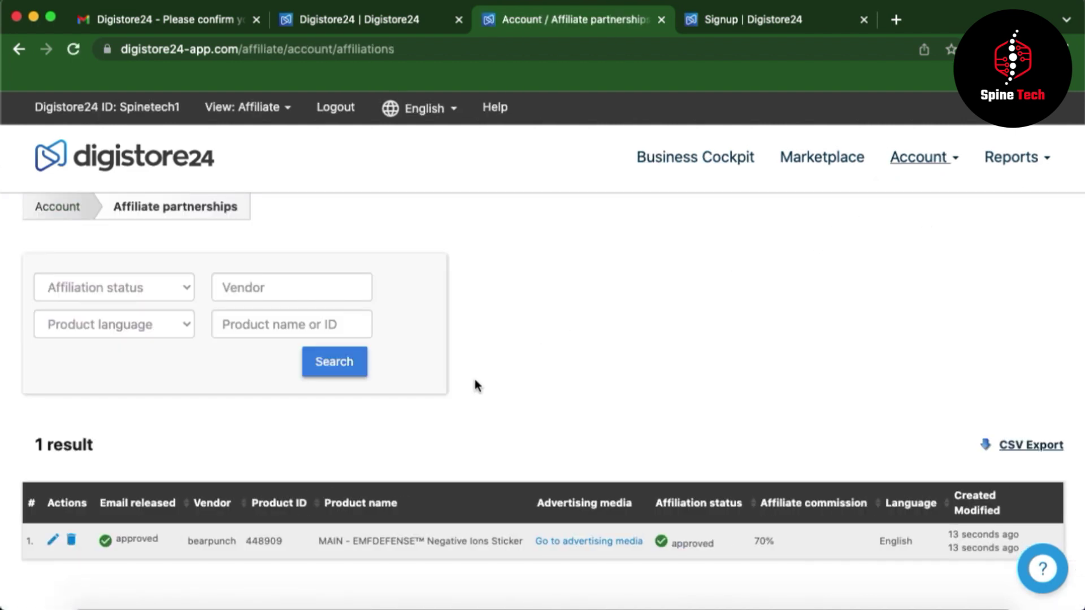
- Open the EMFDEFENSE sticker affiliation (product ID 448909) and copy its promolink
scroll(475, 385, "down", 2)
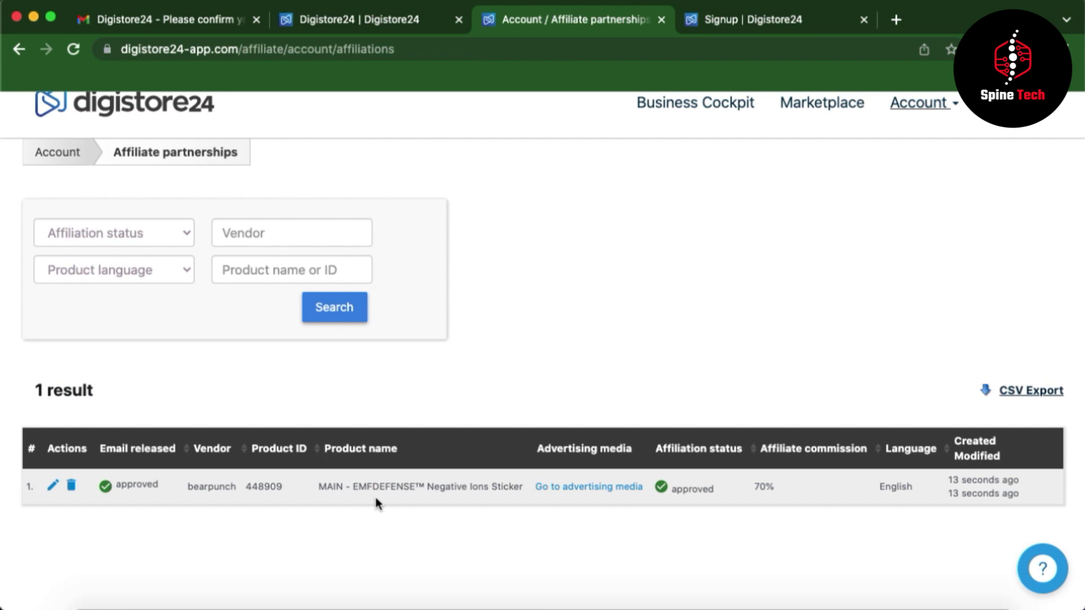
left_click(53, 487)
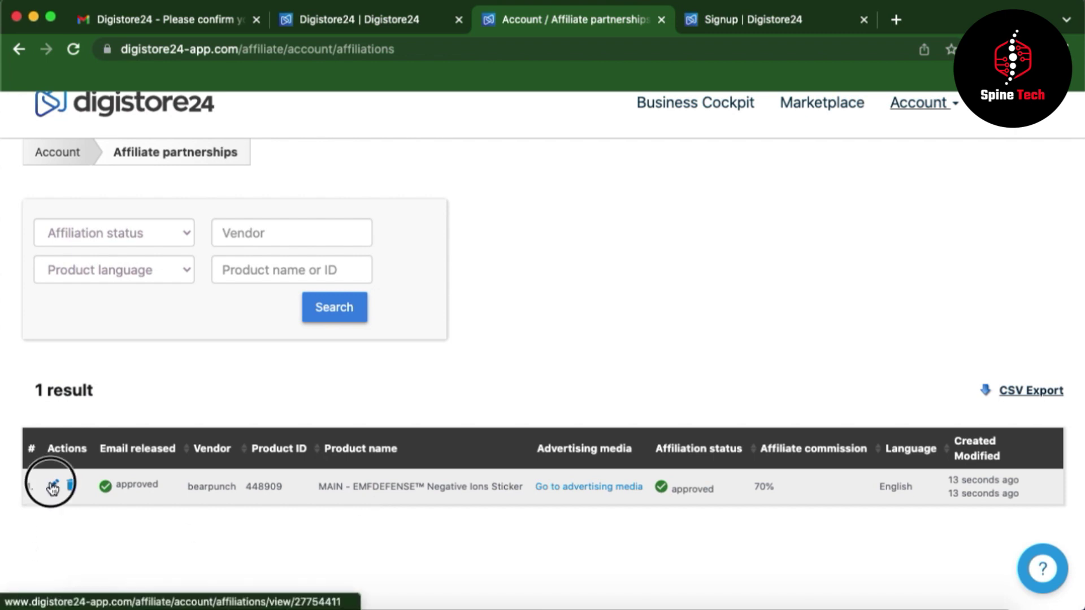
scroll(484, 514, "down", 3)
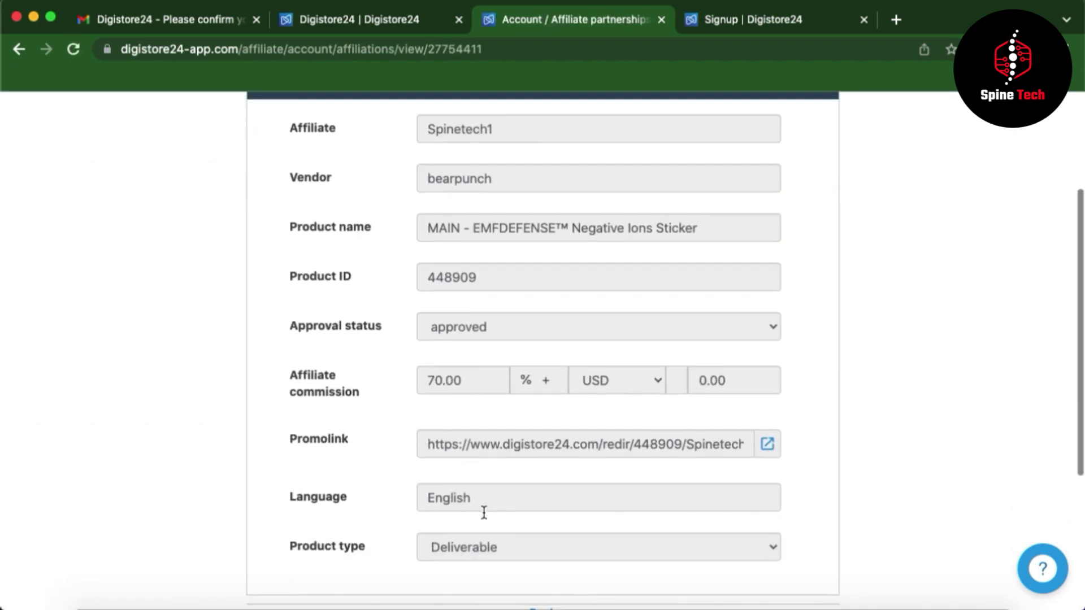
left_click(514, 451)
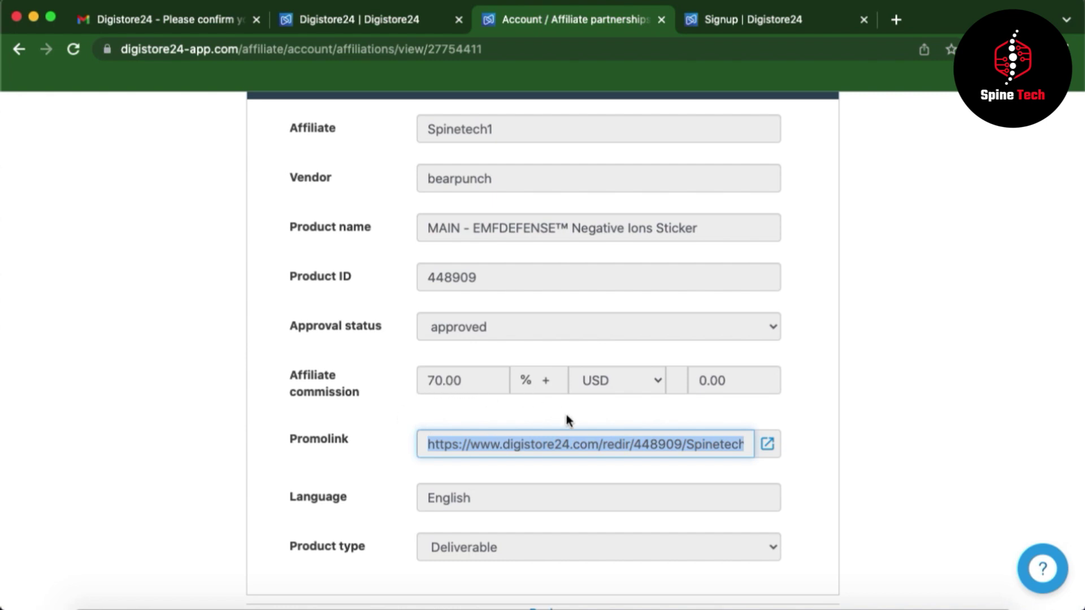
- Scroll back up and go to the Account > Details page
scroll(566, 418, "down", 2)
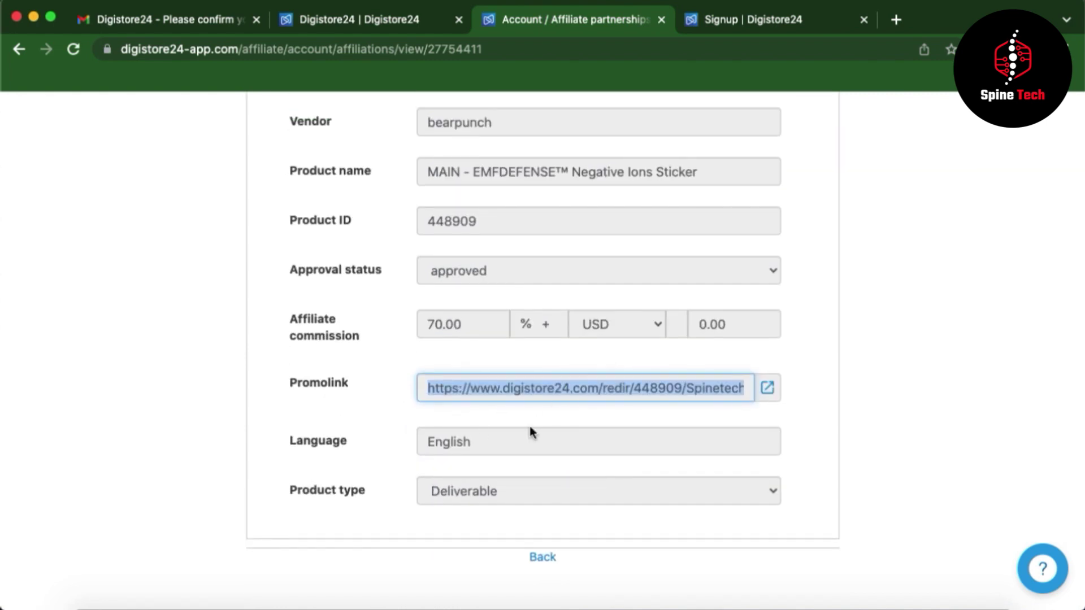
scroll(566, 407, "up", 3)
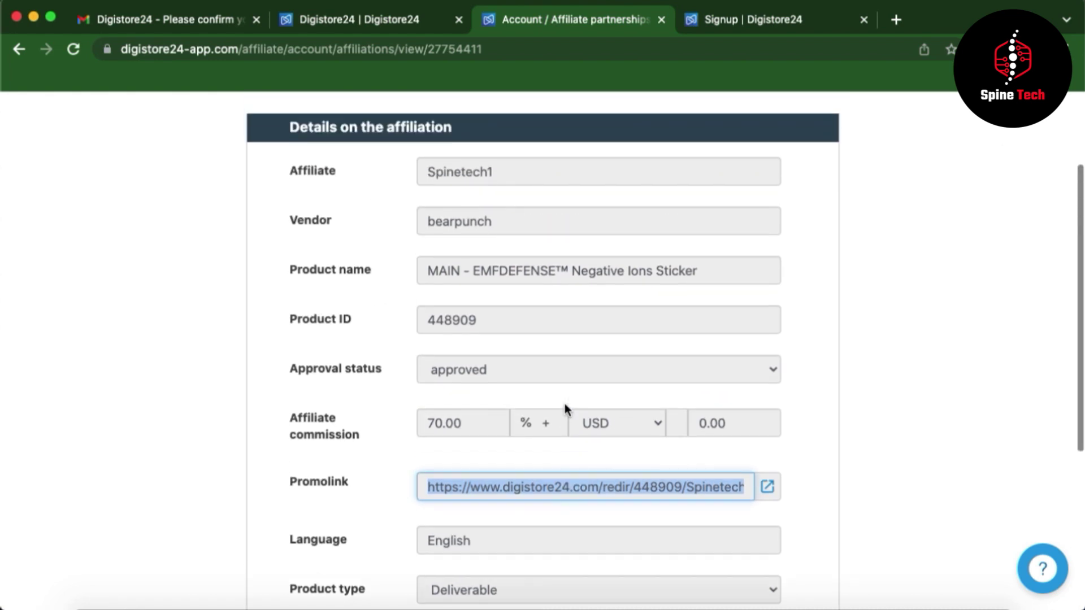
scroll(453, 363, "up", 3)
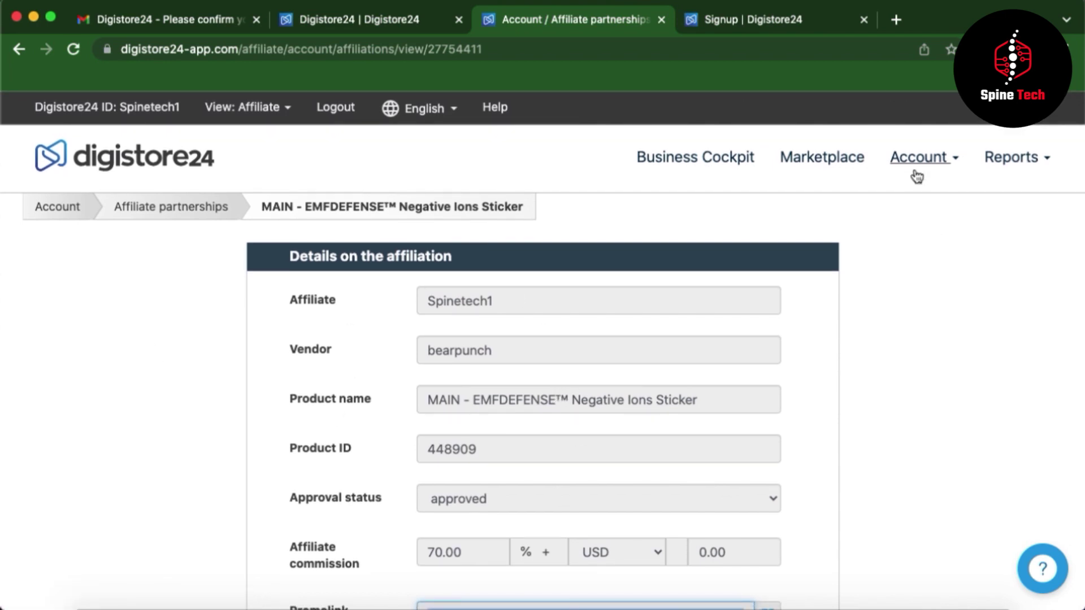
mouse_move(918, 166)
left_click(880, 191)
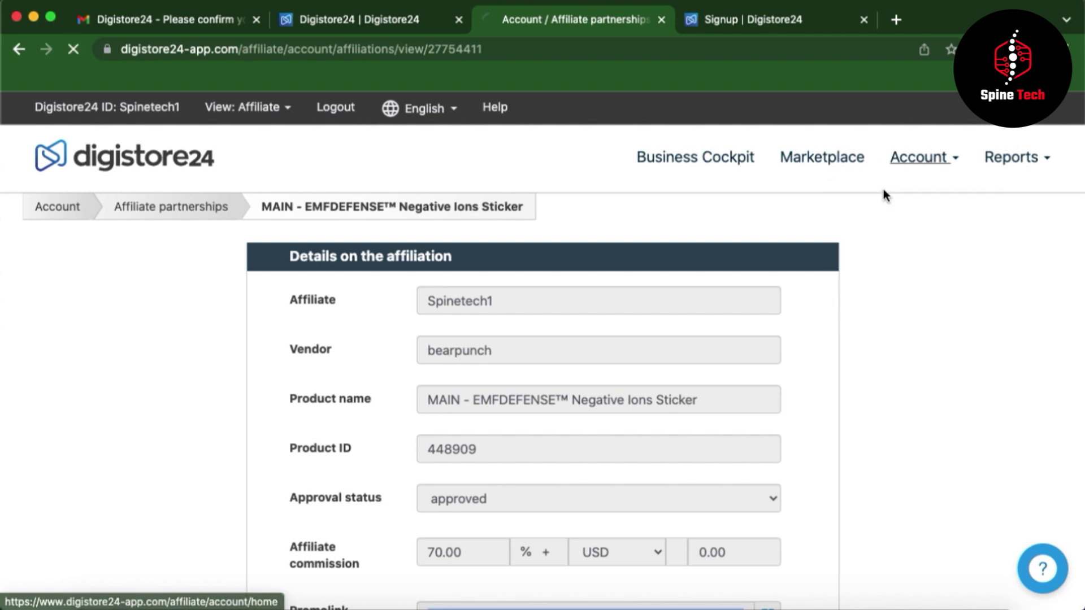
- Review the Account Details page down to Settings, noting the empty tax number and US reseller contract
scroll(534, 369, "down", 2)
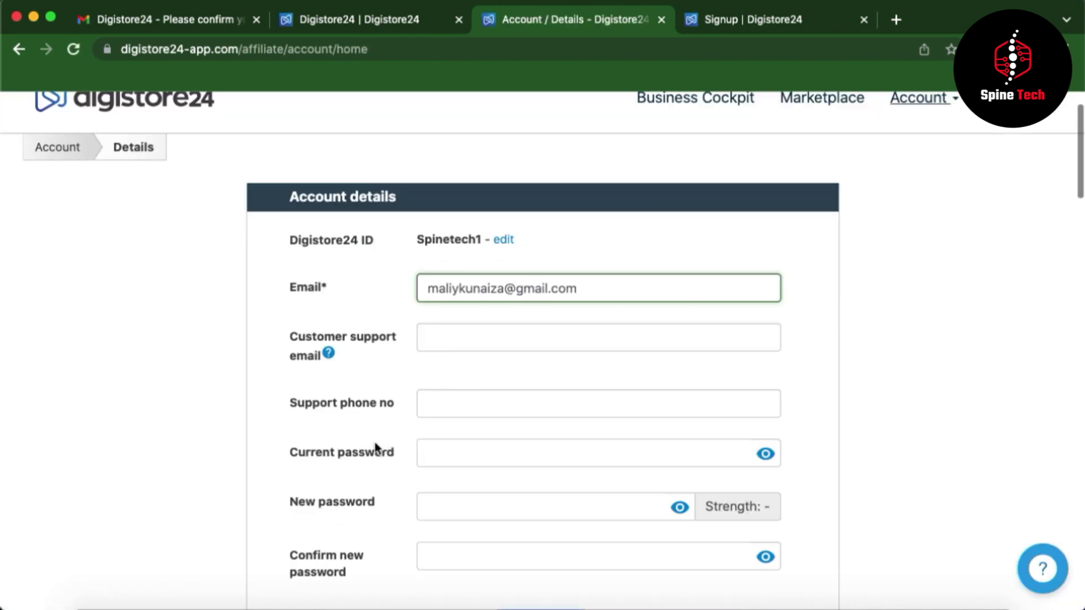
scroll(423, 419, "down", 3)
scroll(423, 419, "down", 3)
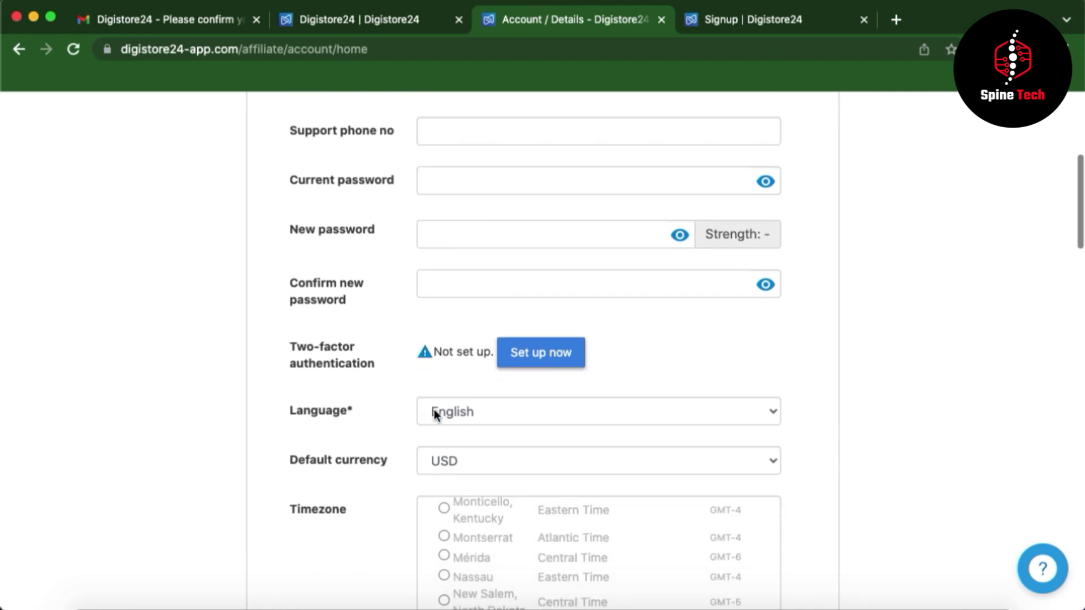
scroll(516, 421, "down", 1)
scroll(517, 422, "down", 1)
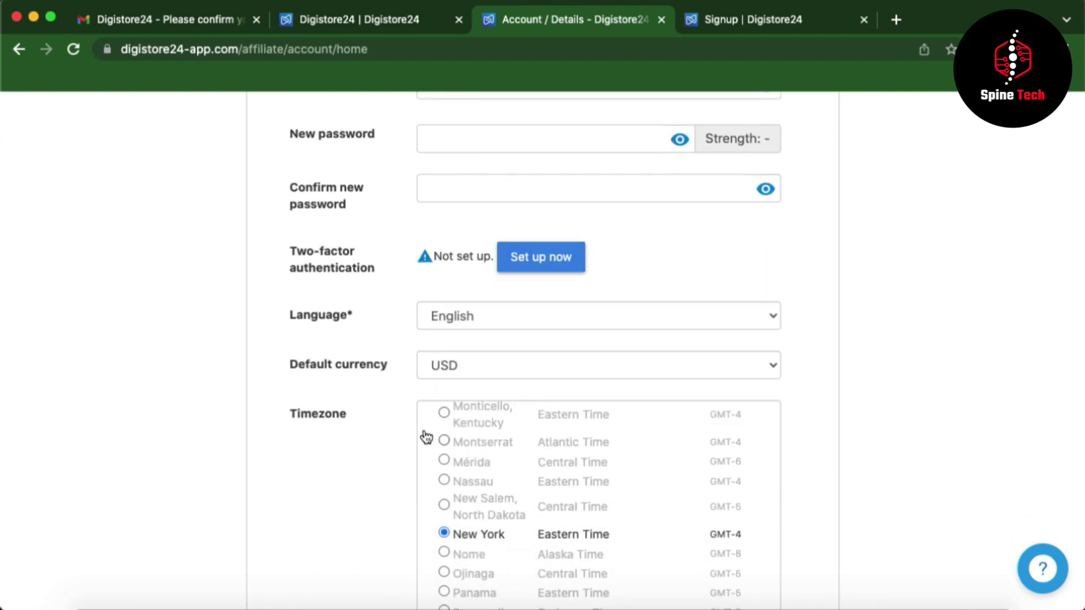
scroll(424, 436, "down", 5)
scroll(569, 266, "down", 4)
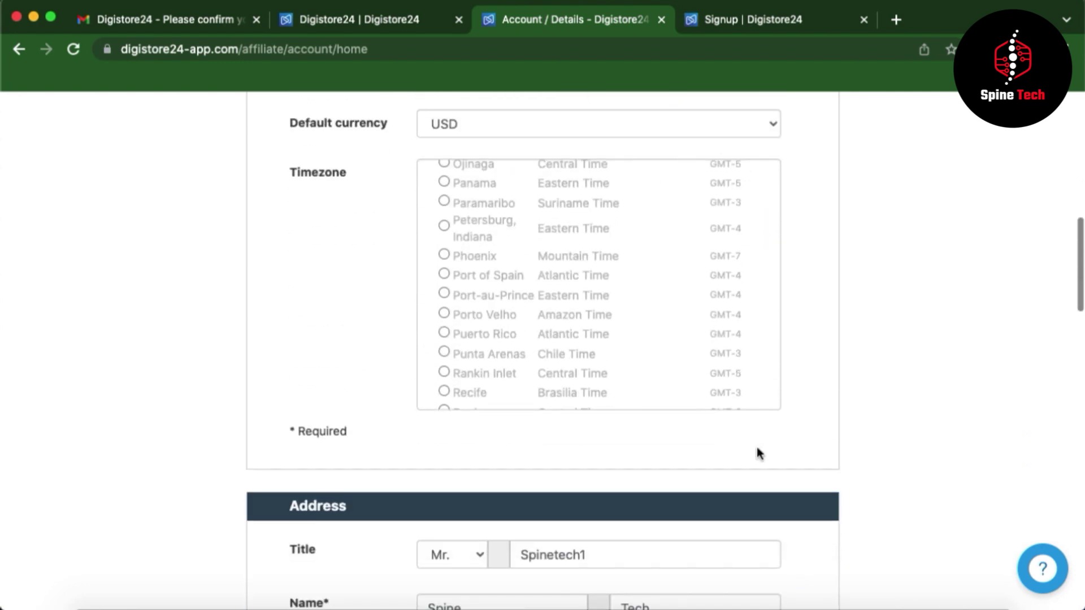
scroll(758, 451, "down", 4)
scroll(867, 477, "down", 8)
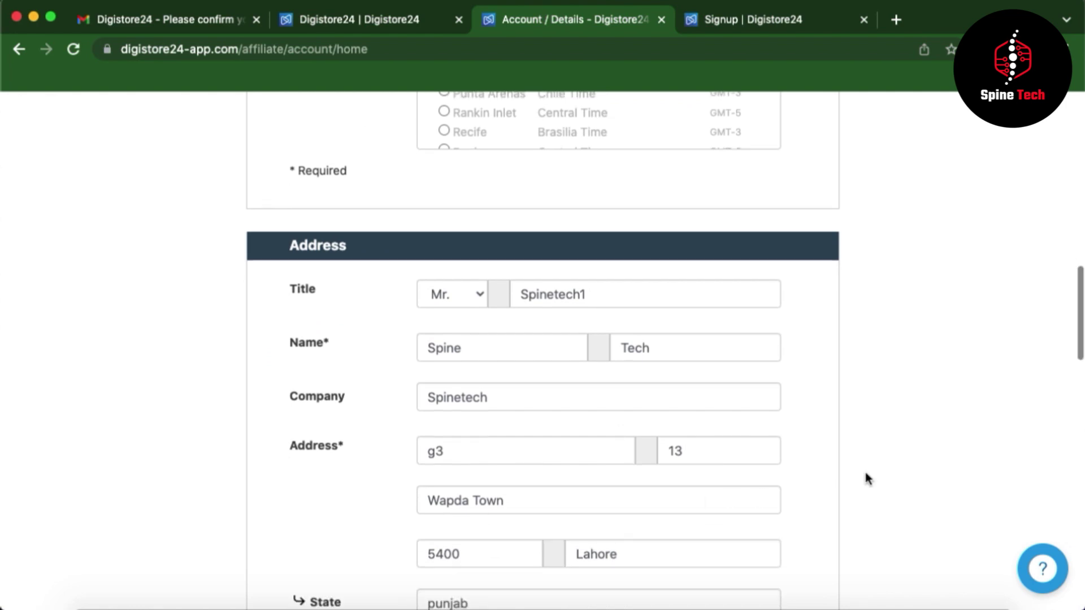
scroll(868, 479, "down", 3)
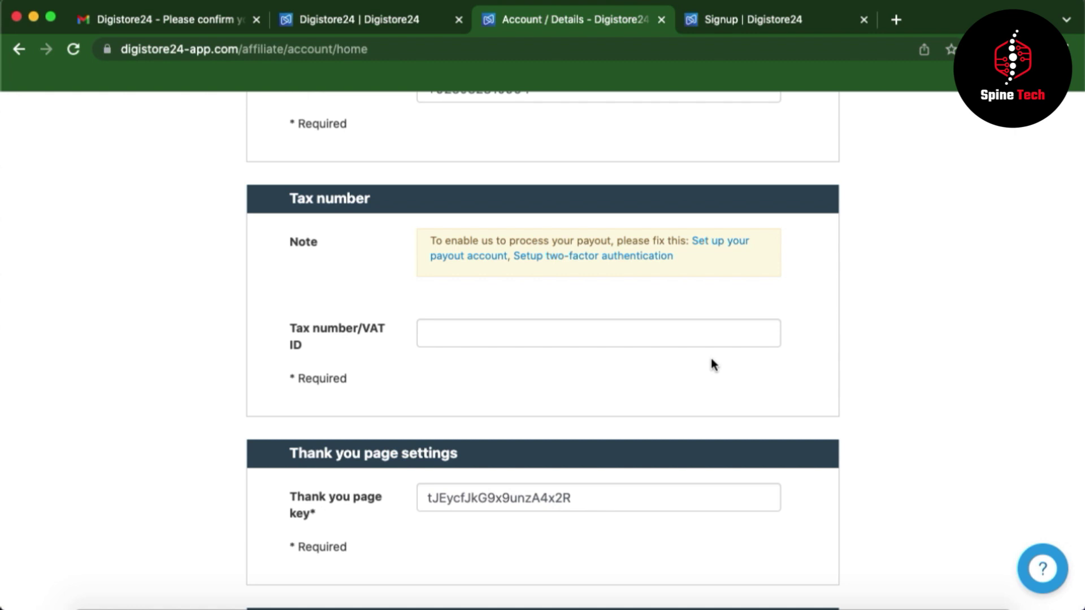
scroll(712, 358, "down", 1)
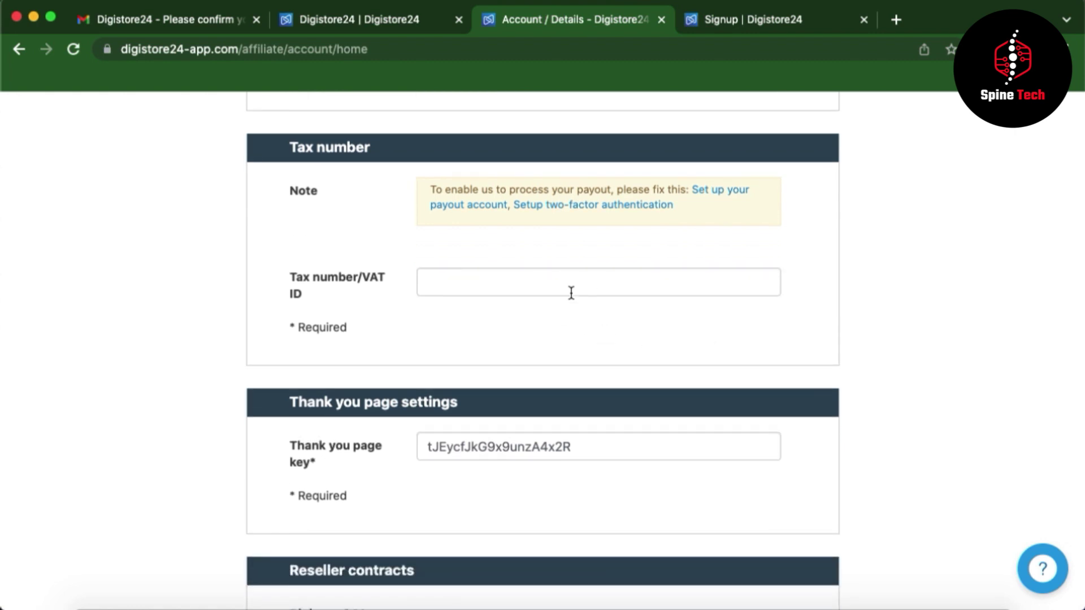
scroll(584, 465, "down", 10)
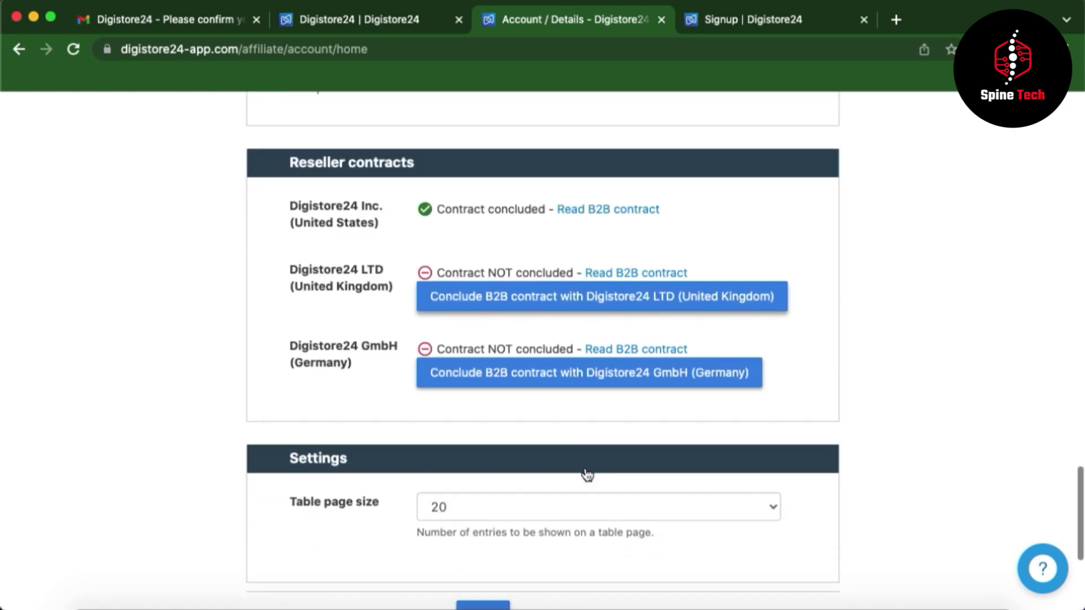
scroll(938, 365, "up", 15)
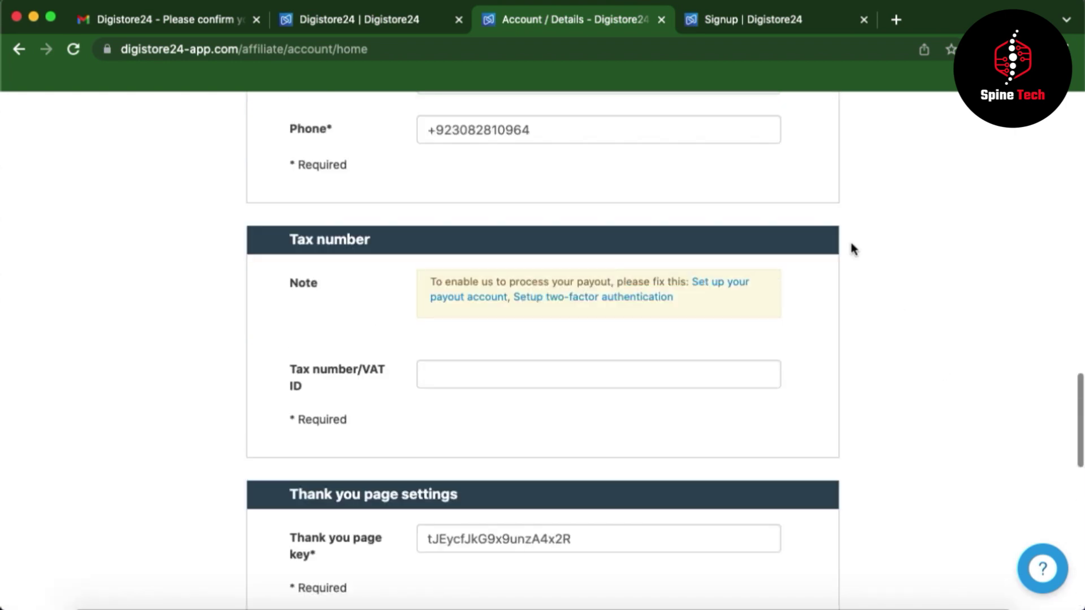
scroll(822, 196, "up", 12)
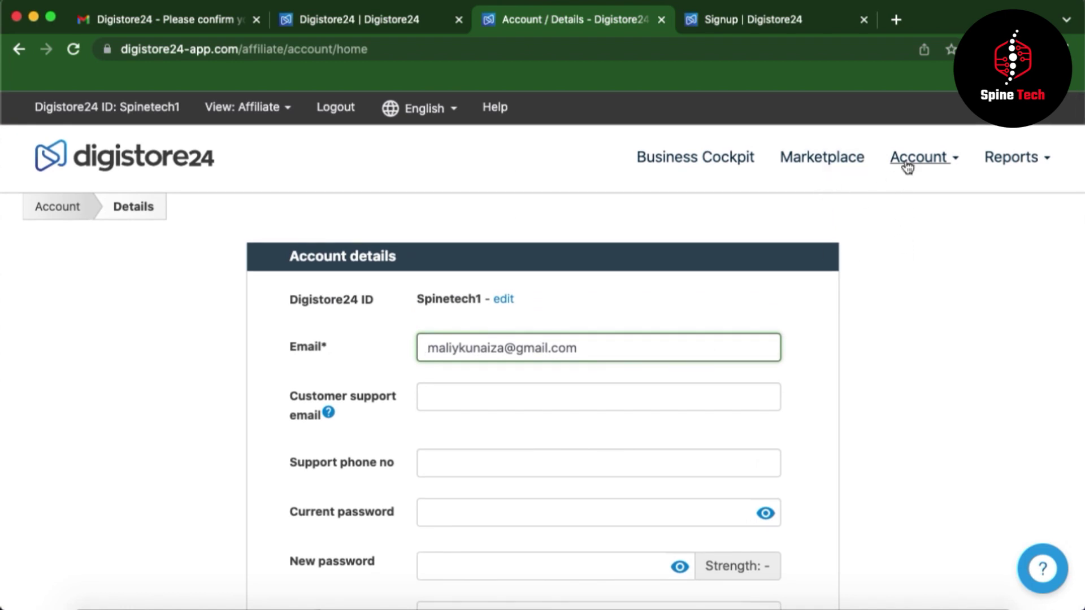
mouse_move(911, 165)
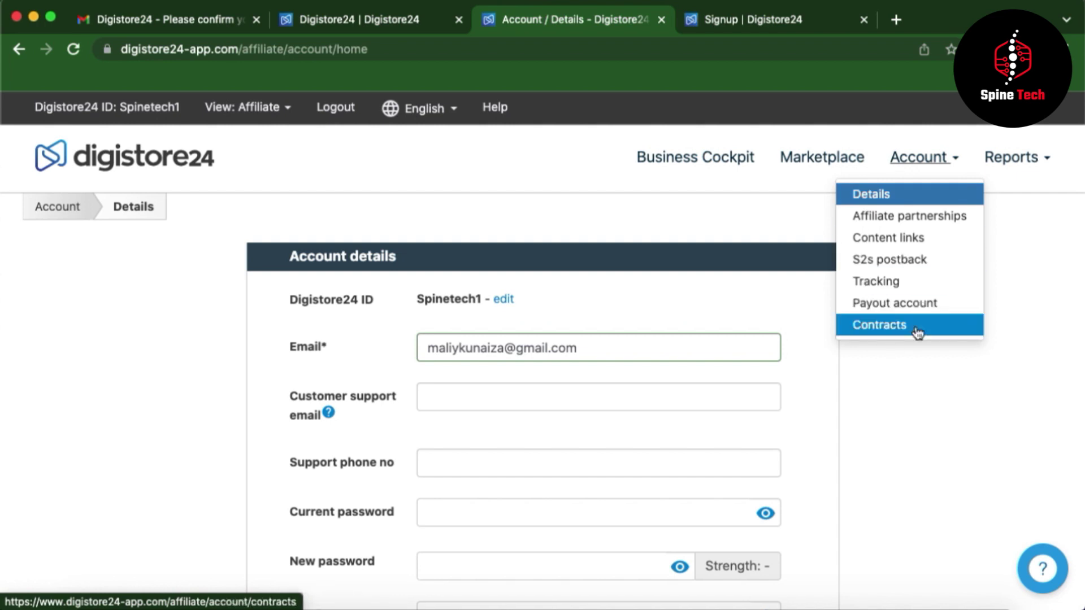
- Open Payout account and view the PayPal and bank payout methods, leaving none selected
left_click(896, 306)
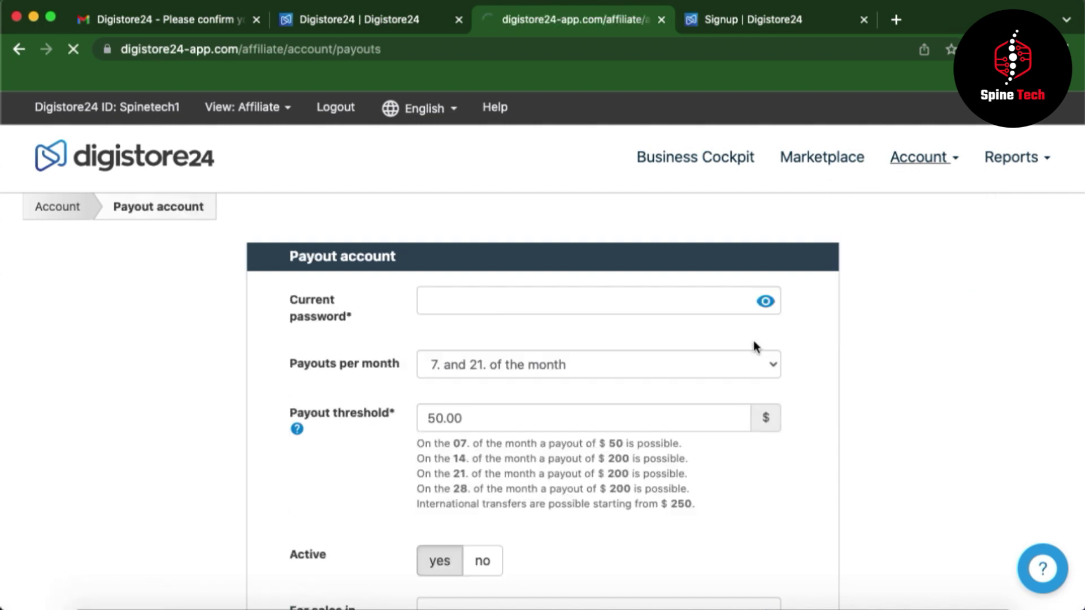
scroll(464, 443, "down", 5)
scroll(464, 446, "up", 4)
scroll(464, 444, "down", 1)
scroll(465, 444, "down", 3)
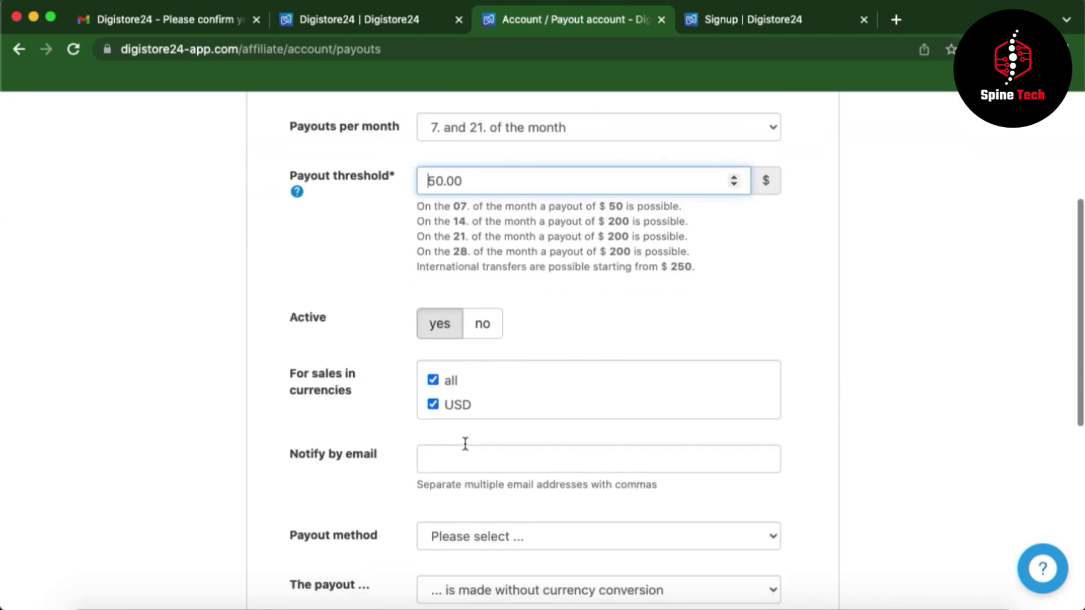
scroll(654, 337, "up", 1)
scroll(652, 336, "down", 4)
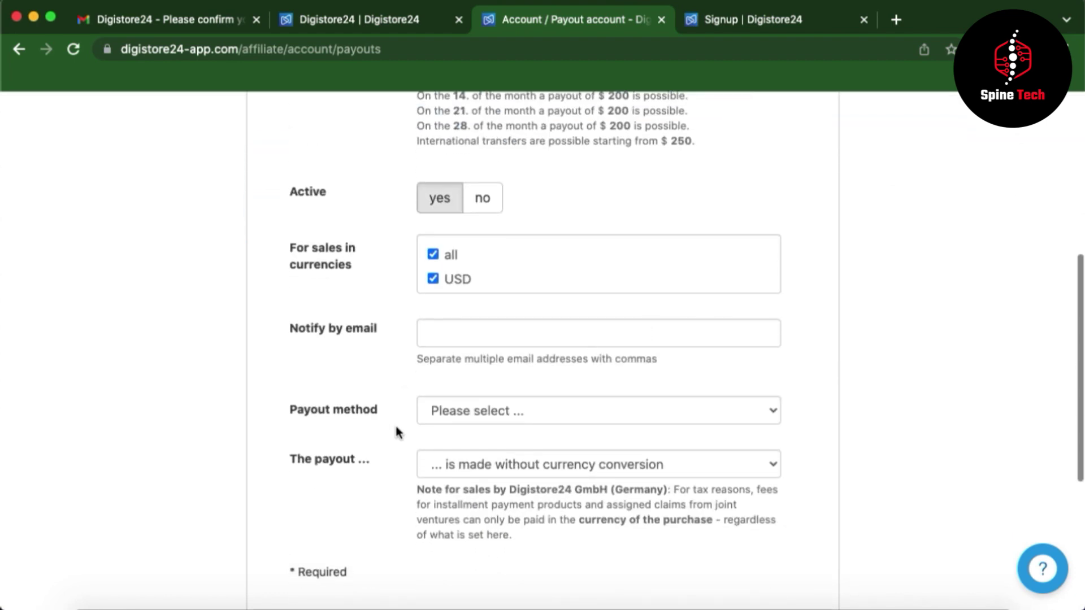
left_click(506, 424)
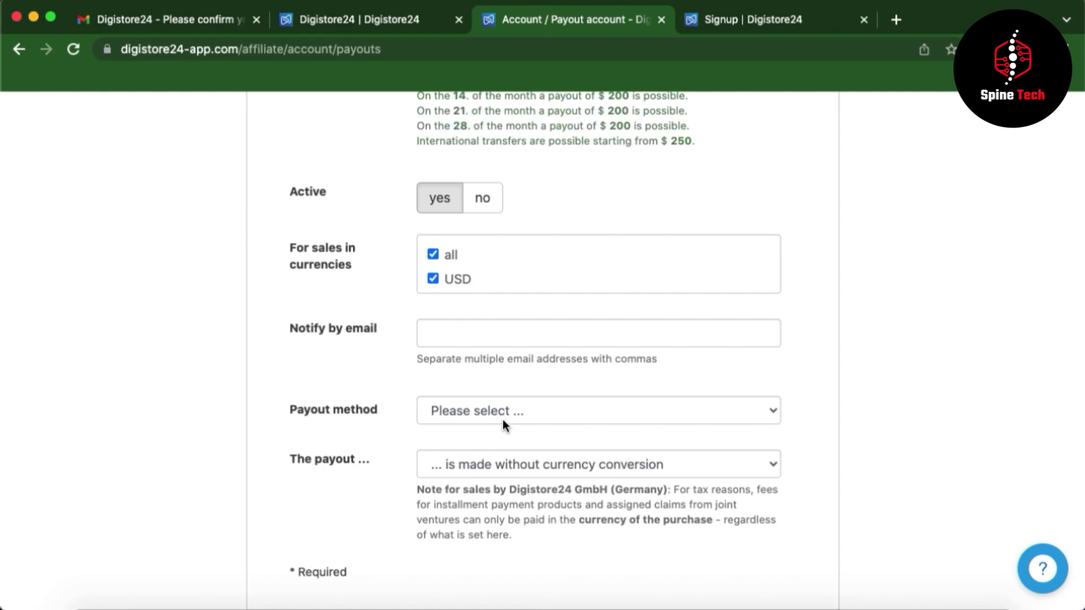
left_click(500, 420)
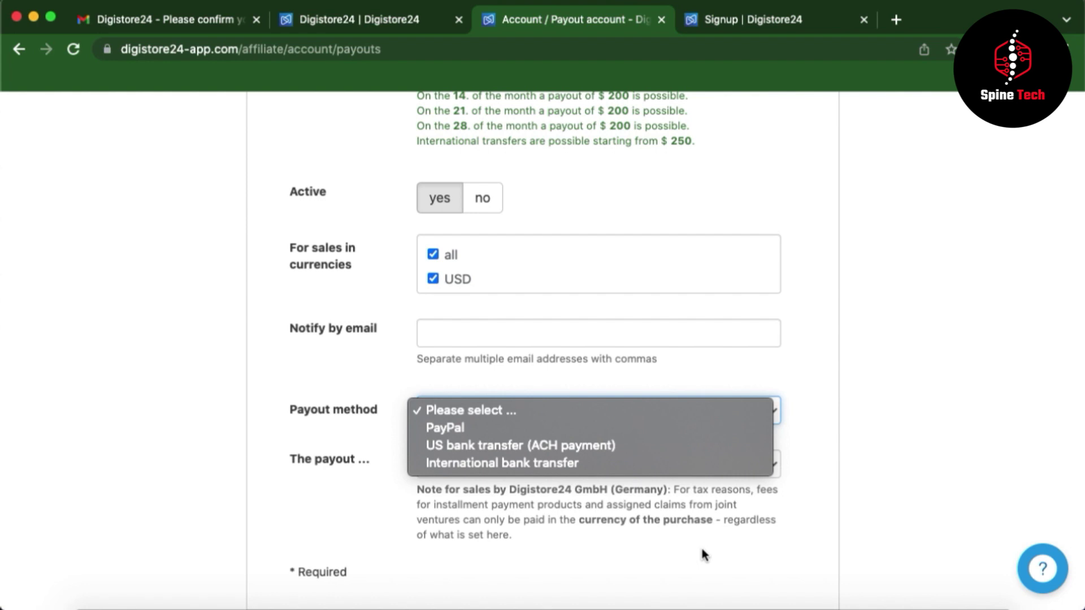
left_click(667, 551)
scroll(855, 305, "up", 6)
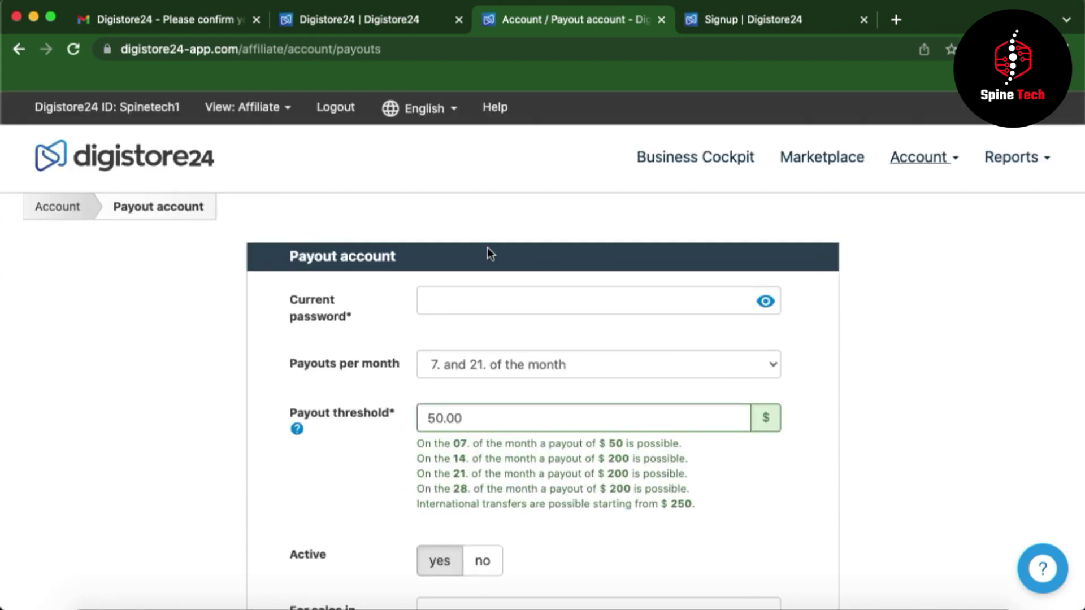
left_click(940, 163)
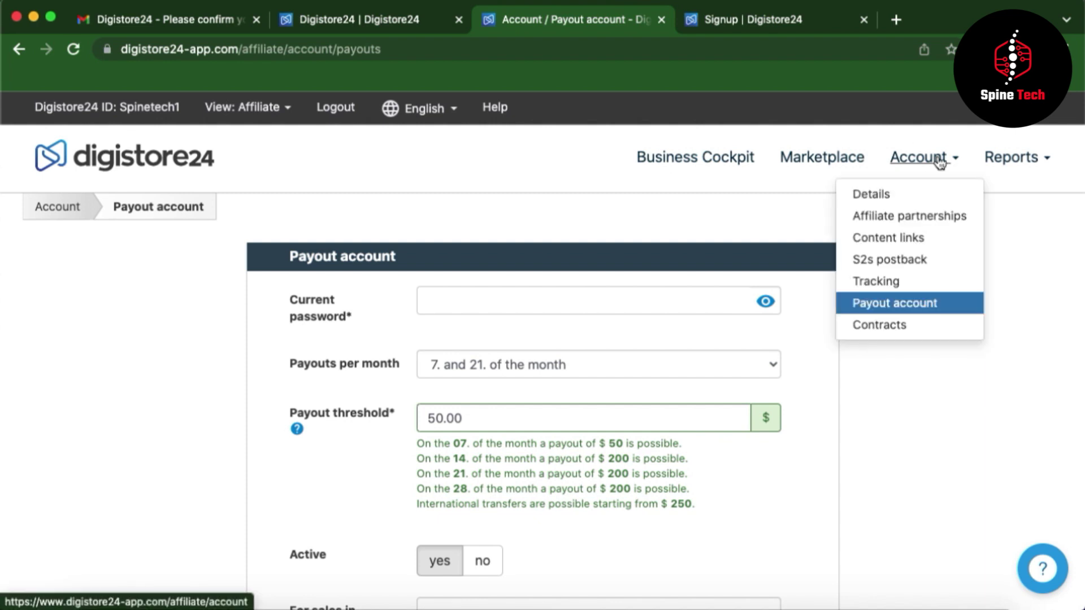
- Go from the contracts page to the product marketplace and scroll down through its listings
left_click(853, 324)
left_click(793, 157)
scroll(467, 516, "down", 5)
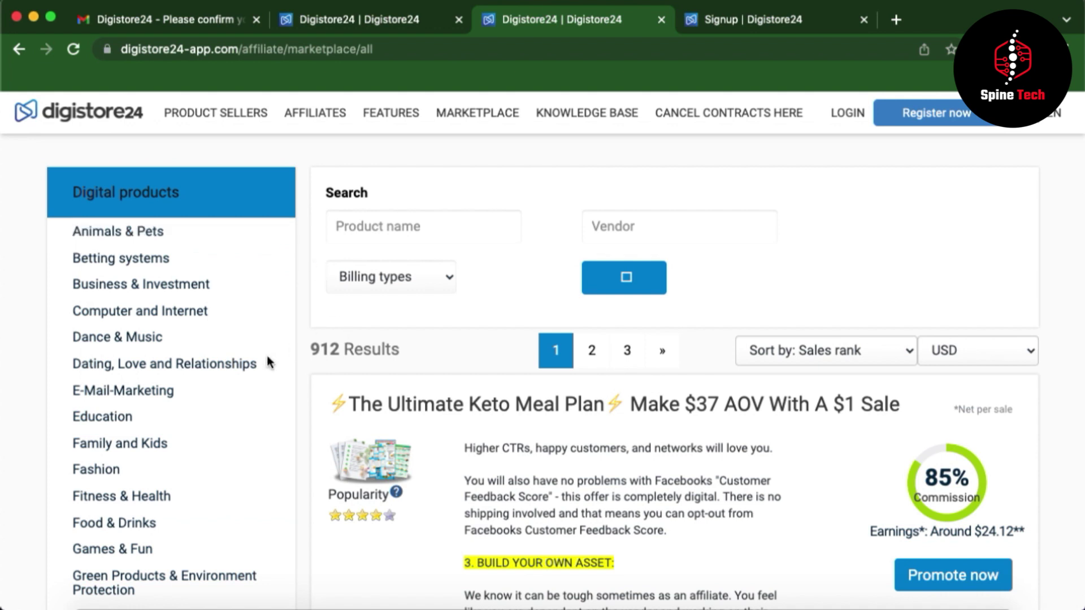
scroll(932, 455, "down", 10)
scroll(931, 459, "down", 20)
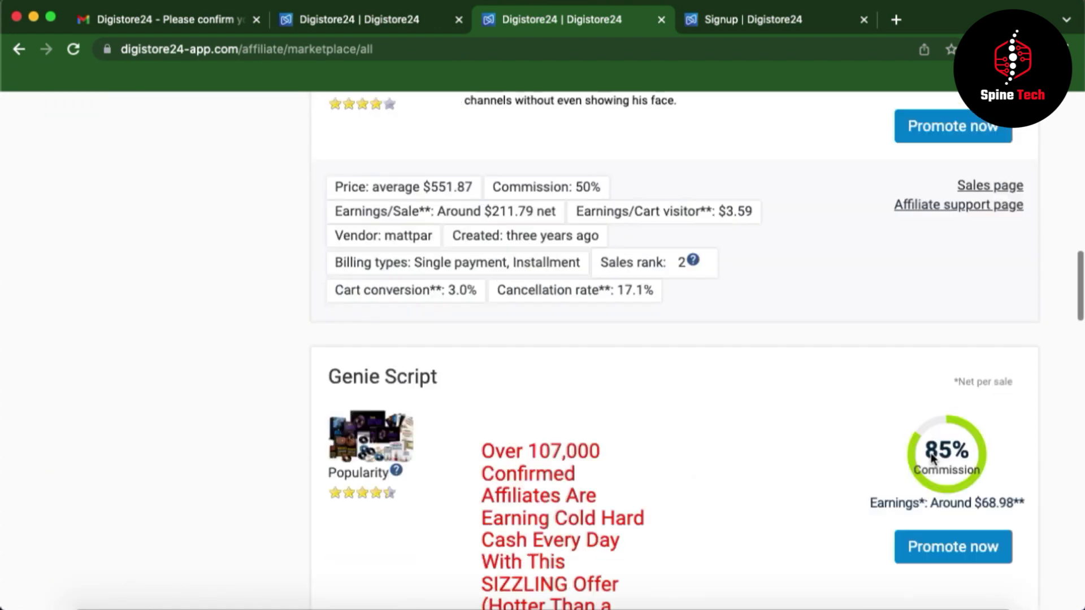
scroll(931, 458, "down", 15)
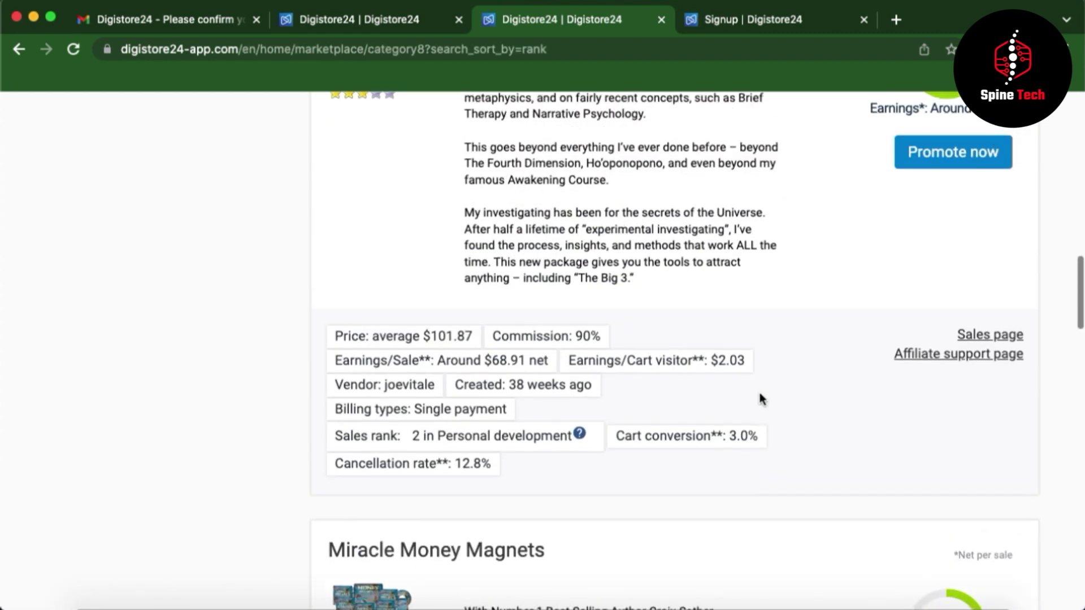
- Return to the top of the 70 Personal development results, led by Genie Script at 85% commission
scroll(759, 396, "up", 2)
scroll(760, 399, "up", 6)
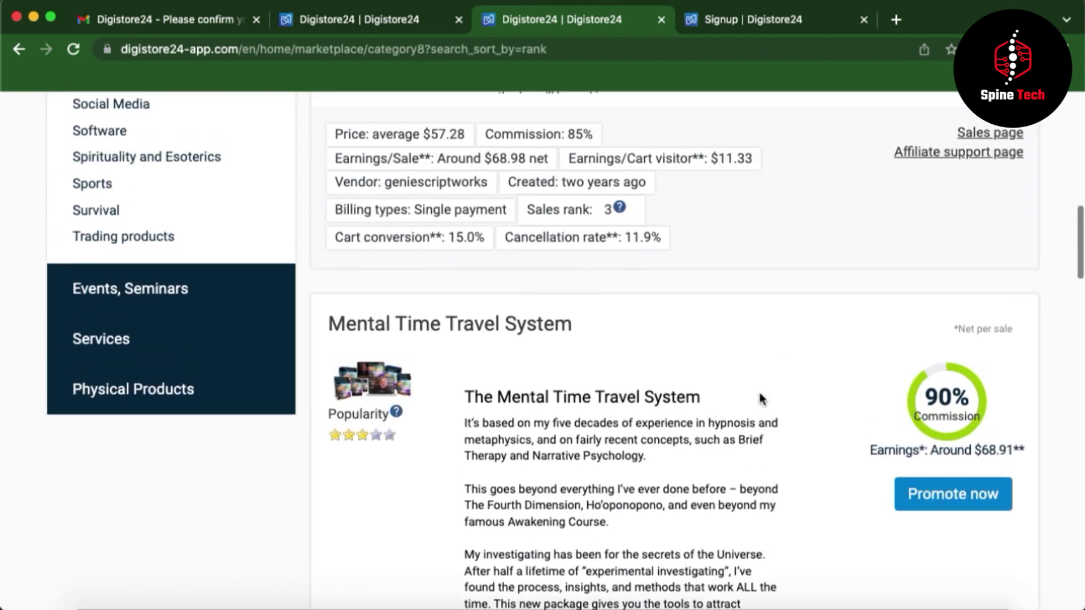
scroll(760, 399, "up", 4)
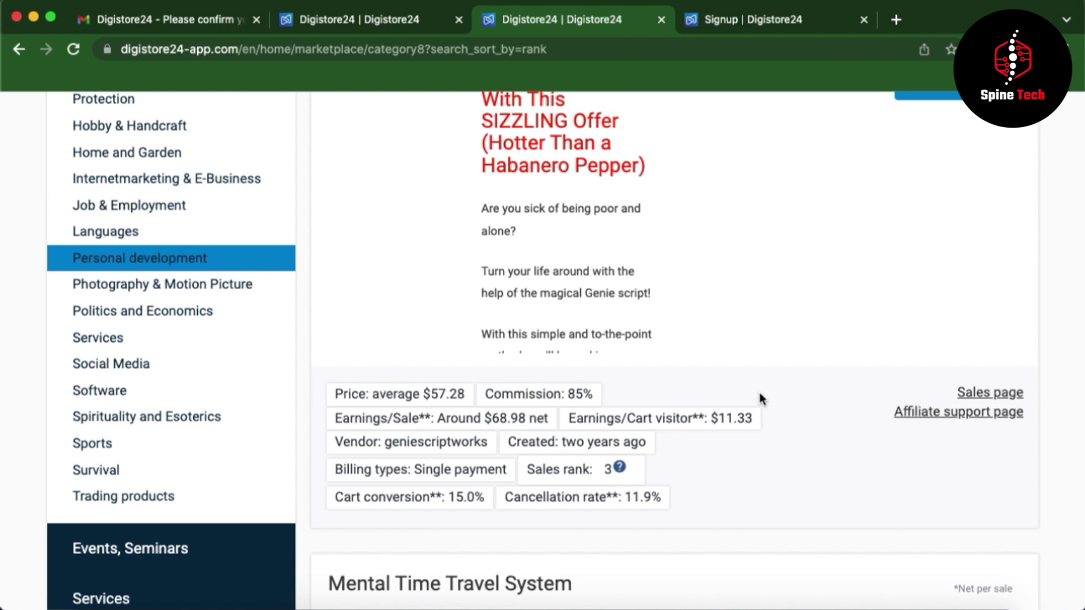
scroll(760, 398, "up", 2)
scroll(760, 398, "up", 3)
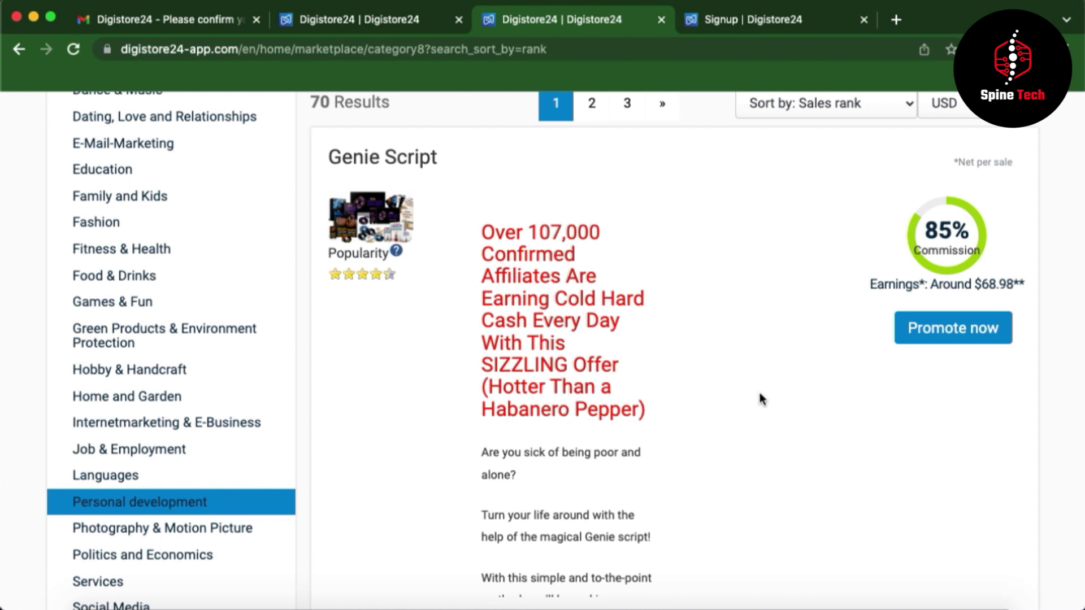
scroll(760, 399, "up", 5)
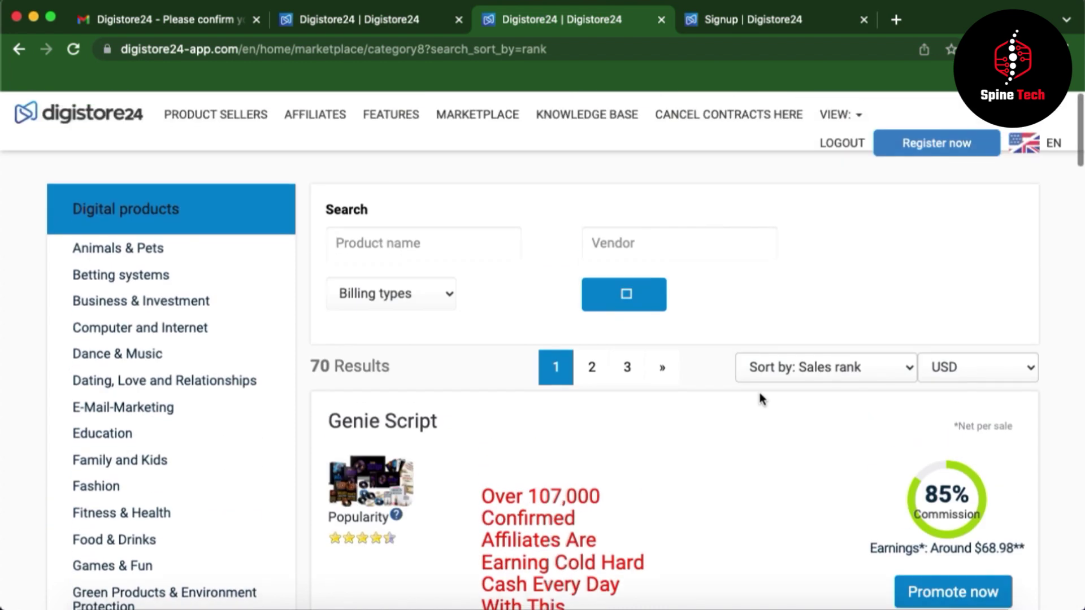